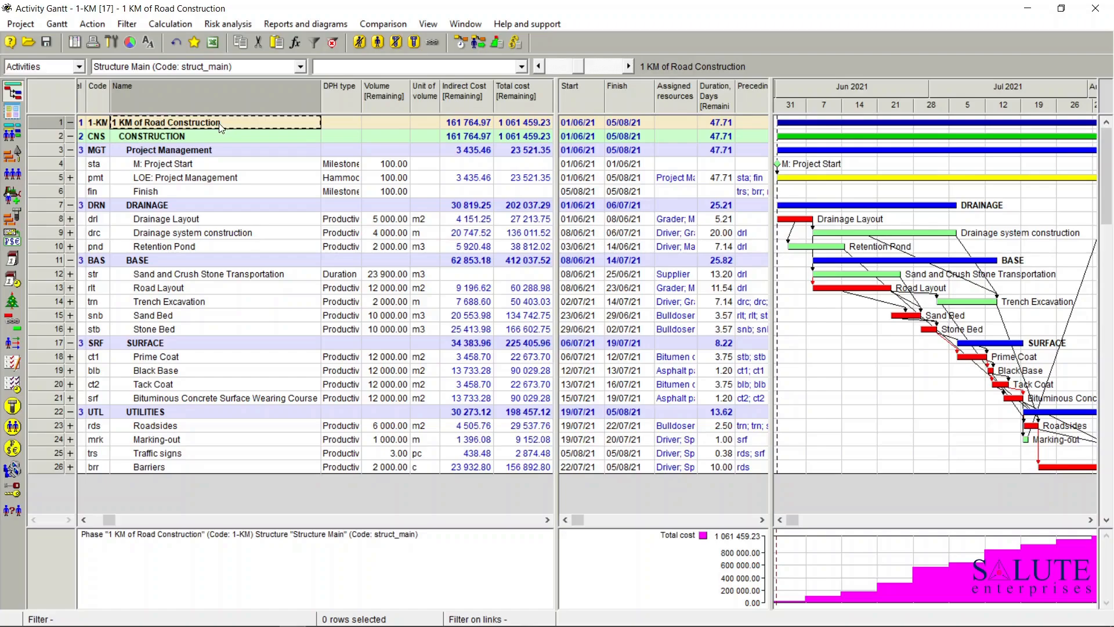
# Review the project's resource list and the crews and resources assigned to the activities in the Gantt.
pyautogui.moveTo(858, 264)
pyautogui.moveTo(865, 292)
pyautogui.click(14, 176)
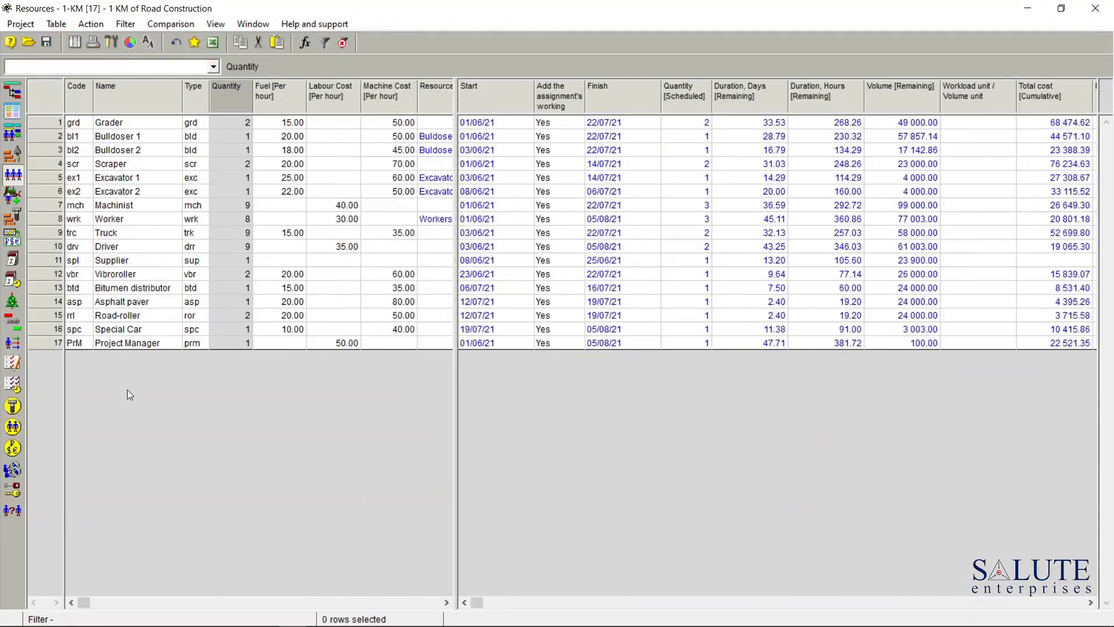
pyautogui.click(15, 94)
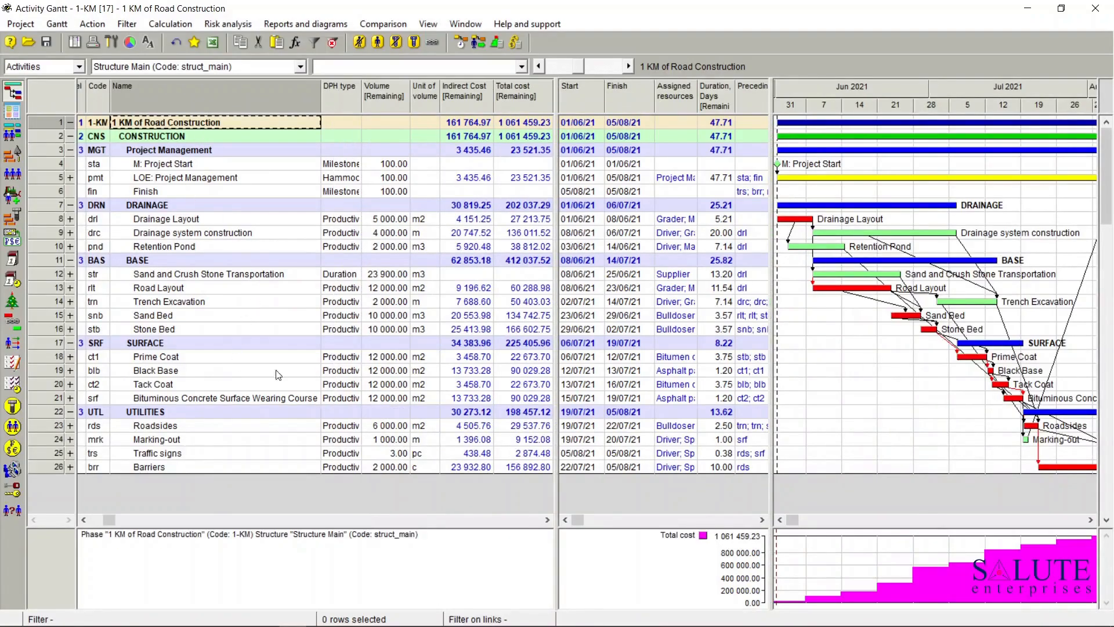
pyautogui.click(378, 42)
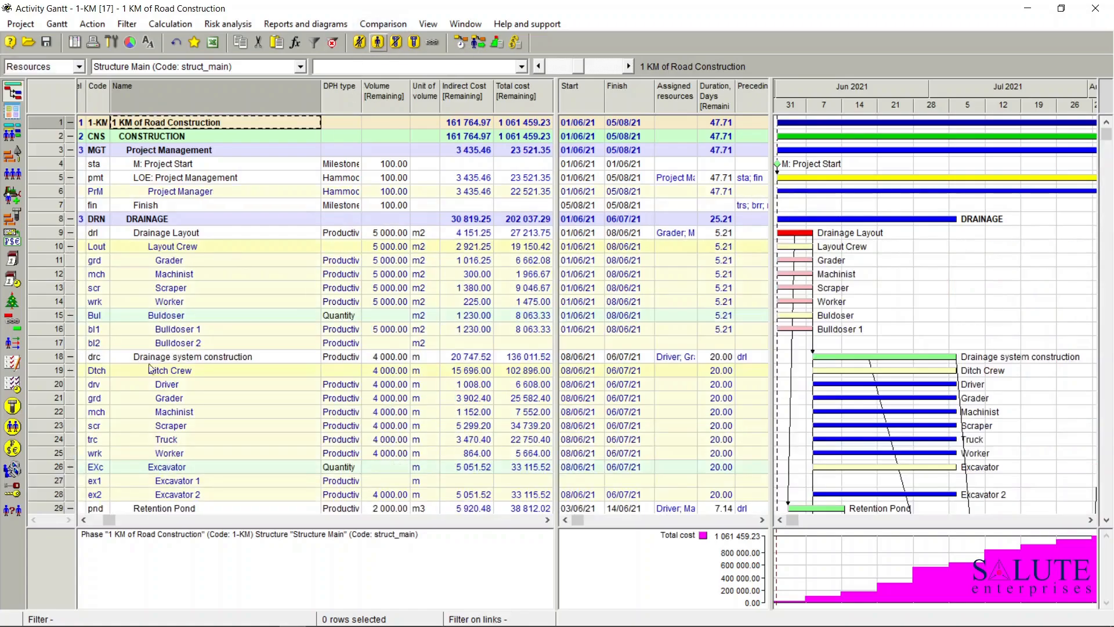
pyautogui.click(360, 41)
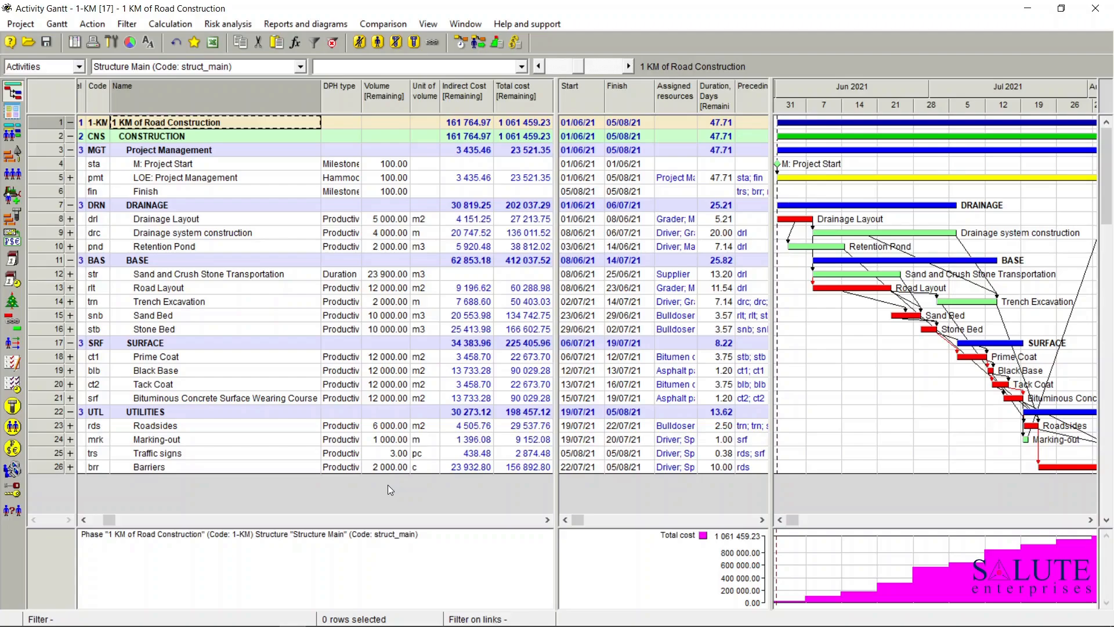
# Review the materials list with its unit costs and the materials used by each phase and activity in the Gantt.
pyautogui.click(18, 221)
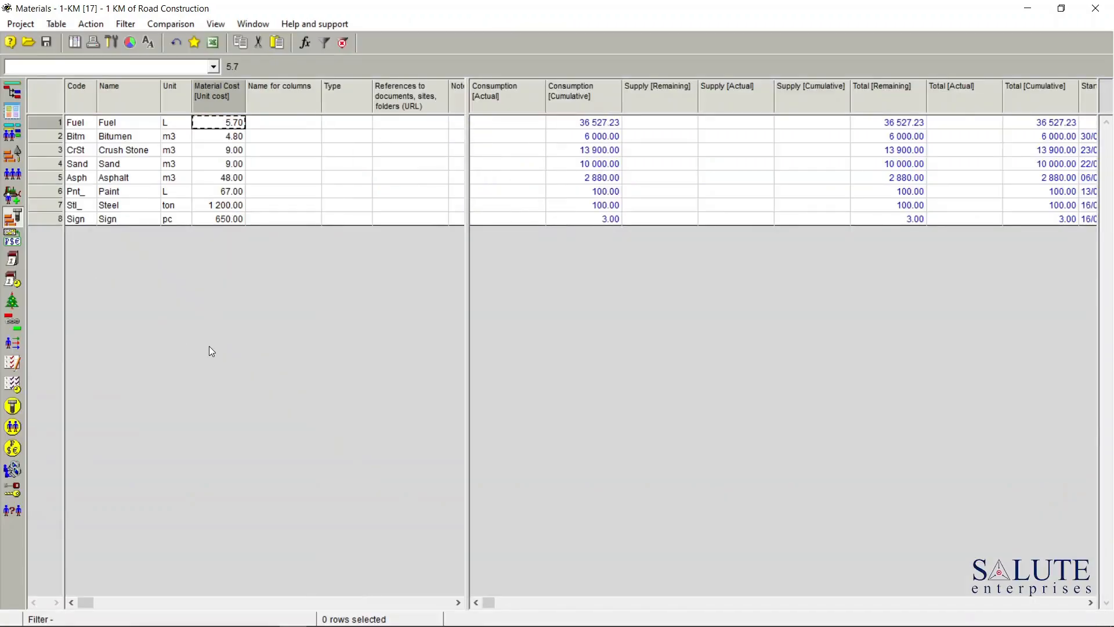
pyautogui.click(15, 92)
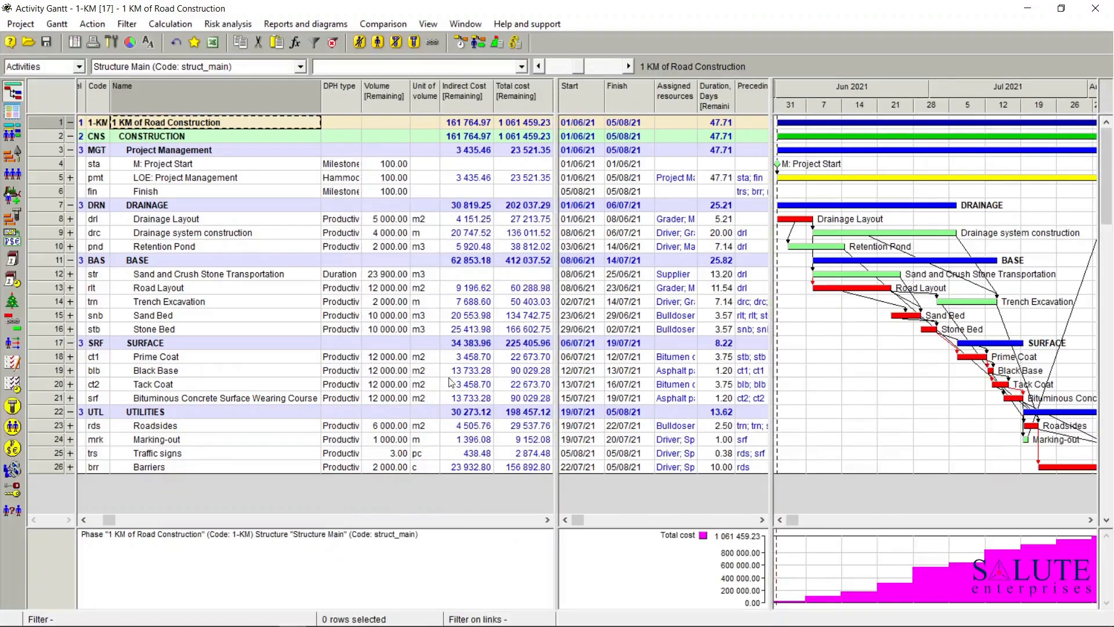
pyautogui.click(413, 42)
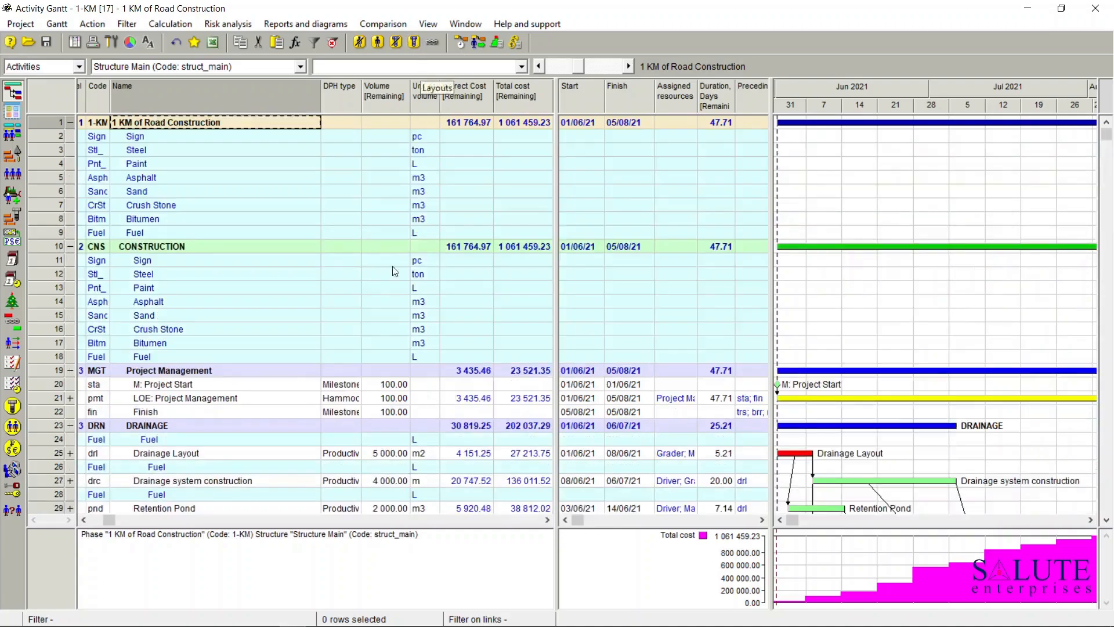
pyautogui.scroll(-7, 347, 440)
pyautogui.scroll(7, 347, 441)
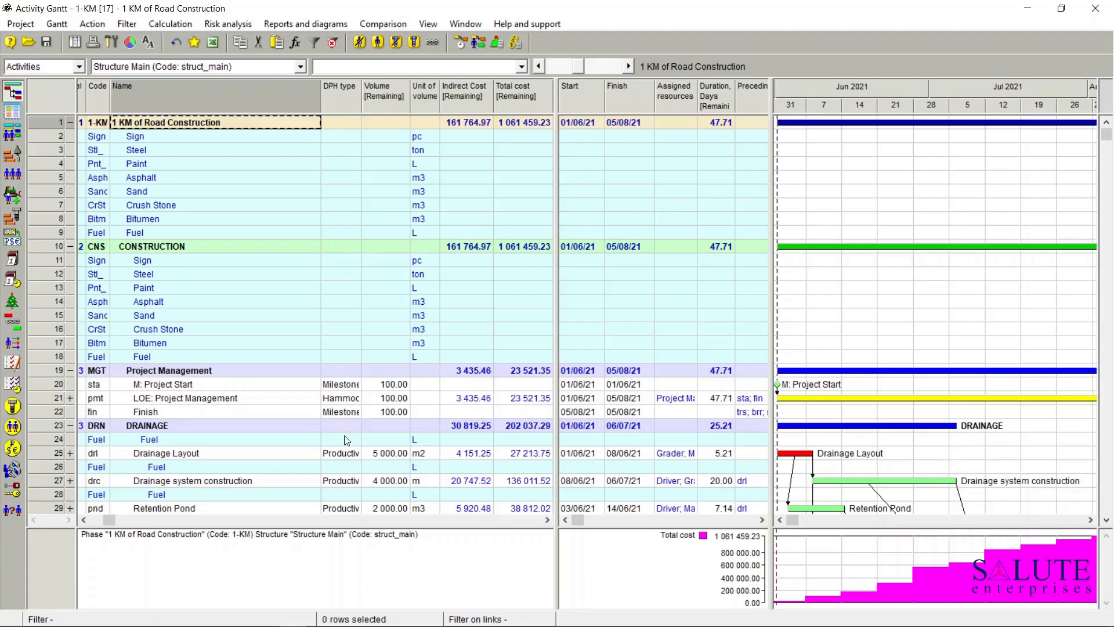
pyautogui.click(403, 44)
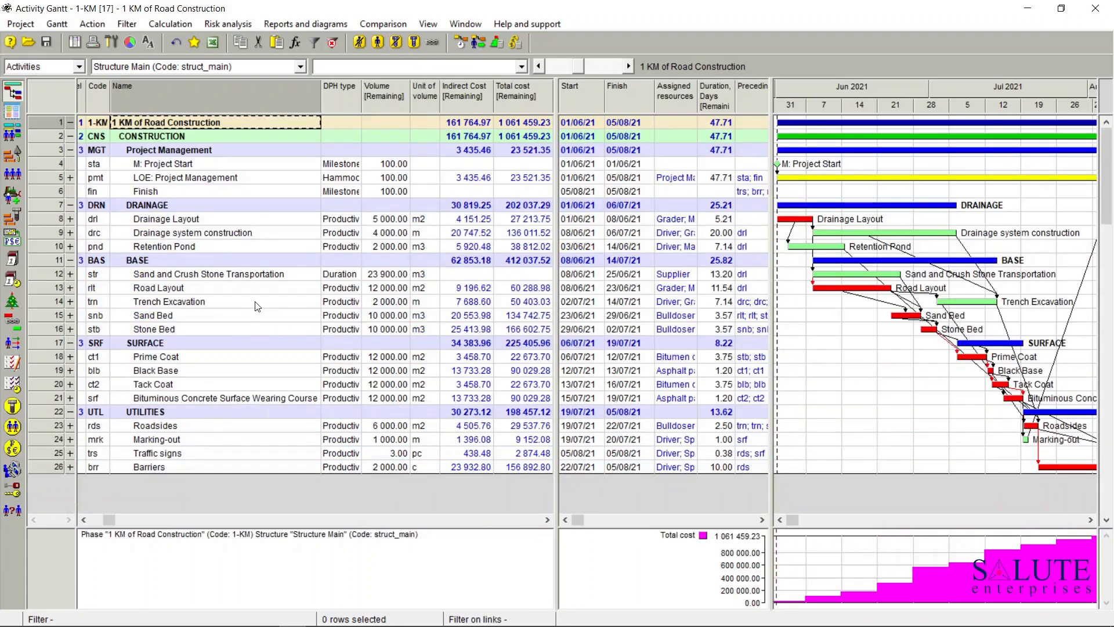
# Examine the project's cost components and the formula that calculates the Indirect Cost, and return to the activity Gantt.
pyautogui.click(430, 24)
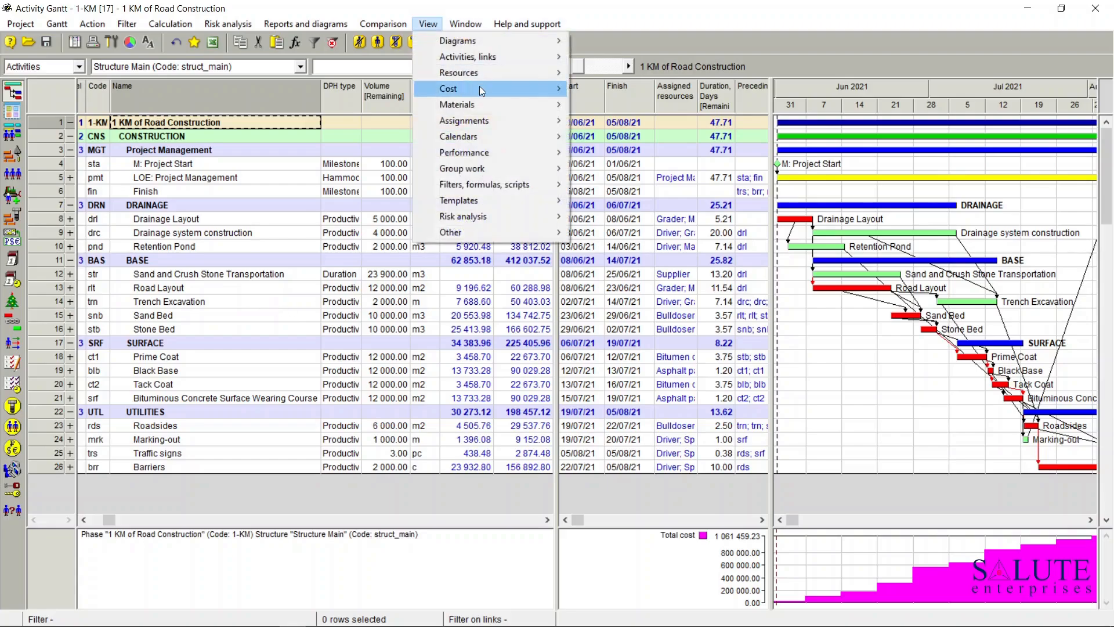
pyautogui.moveTo(479, 88)
pyautogui.click(604, 90)
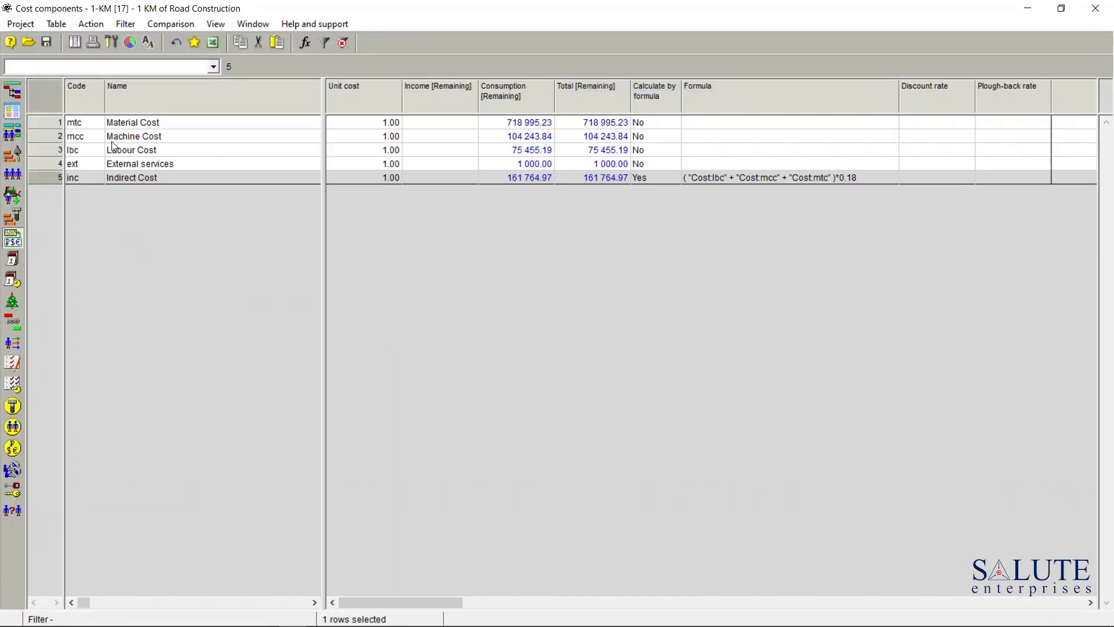
pyautogui.click(14, 90)
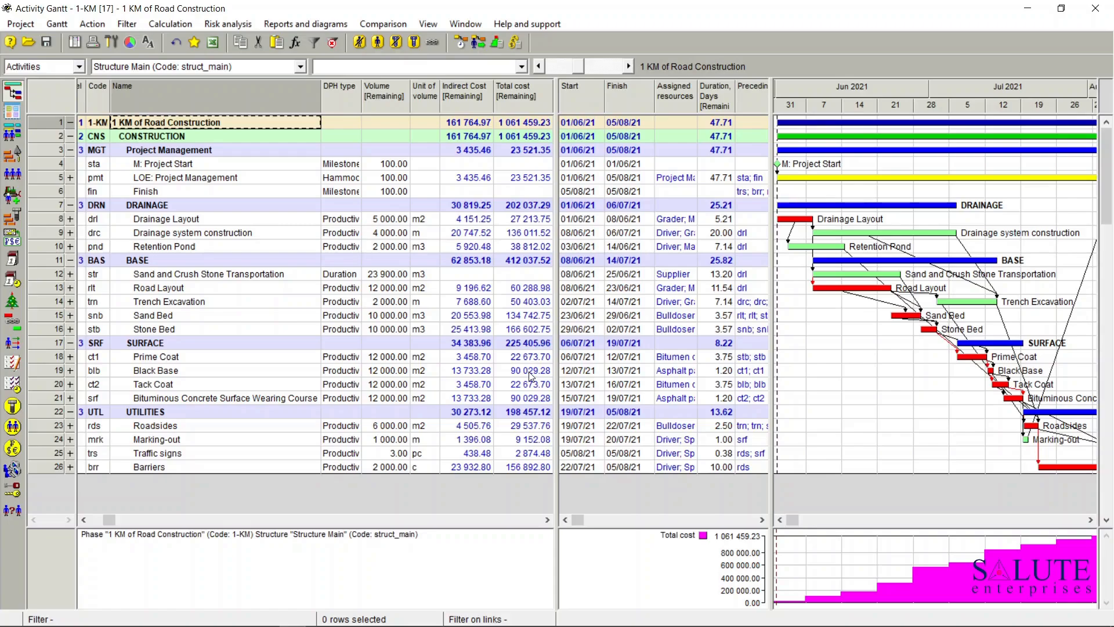
pyautogui.click(428, 24)
pyautogui.moveTo(523, 85)
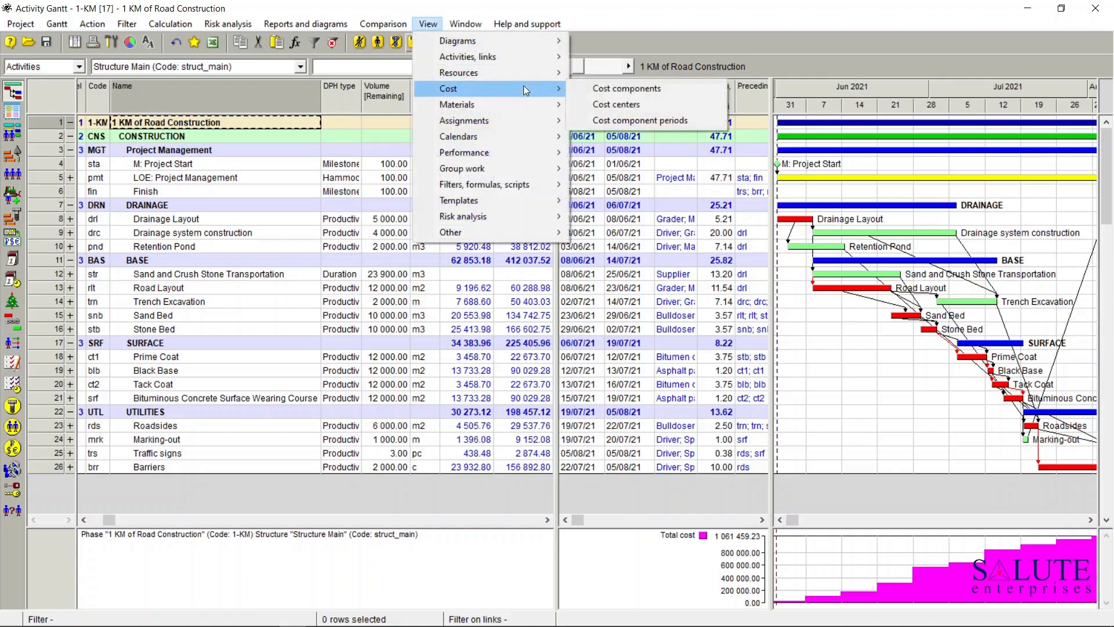
pyautogui.click(610, 89)
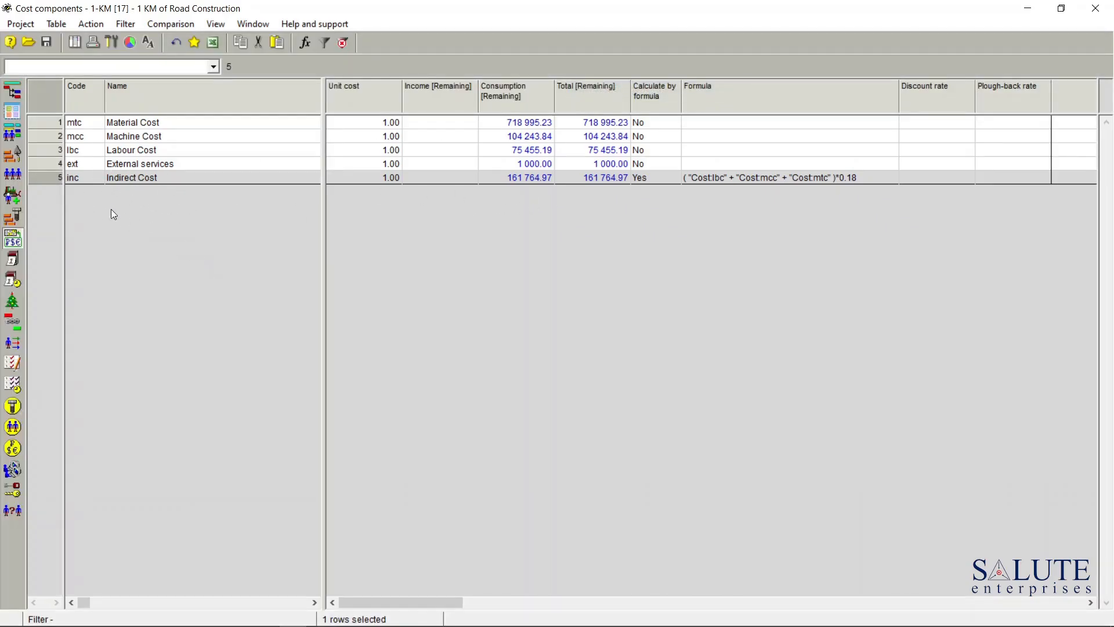
pyautogui.click(12, 92)
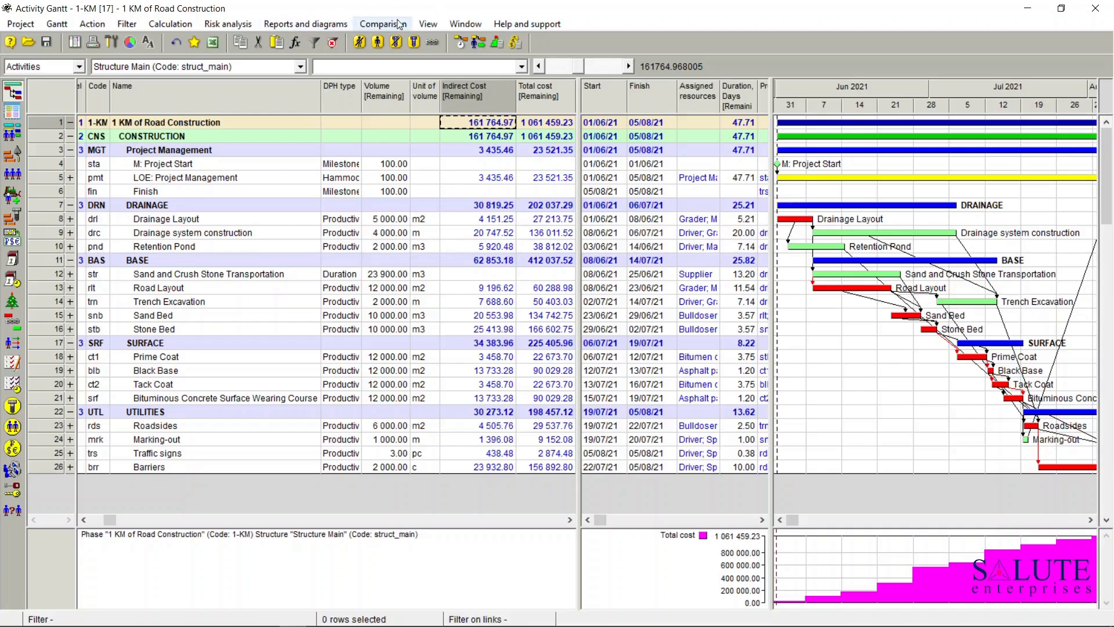
# Add a new cost component below Indirect Cost in the cost components table.
pyautogui.click(427, 23)
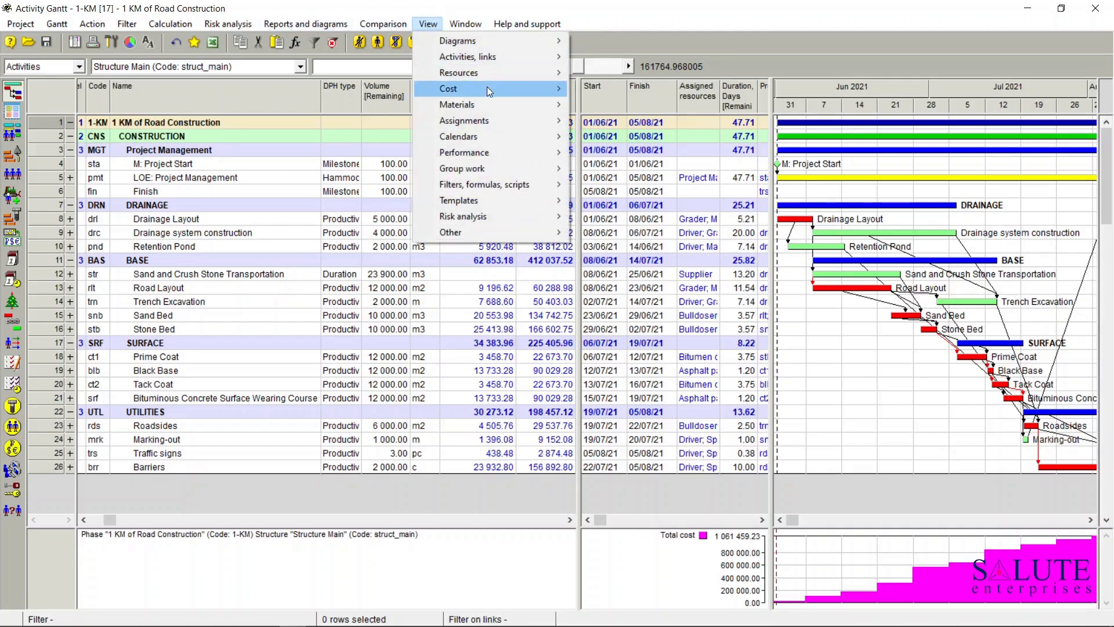
pyautogui.moveTo(486, 86)
pyautogui.click(652, 90)
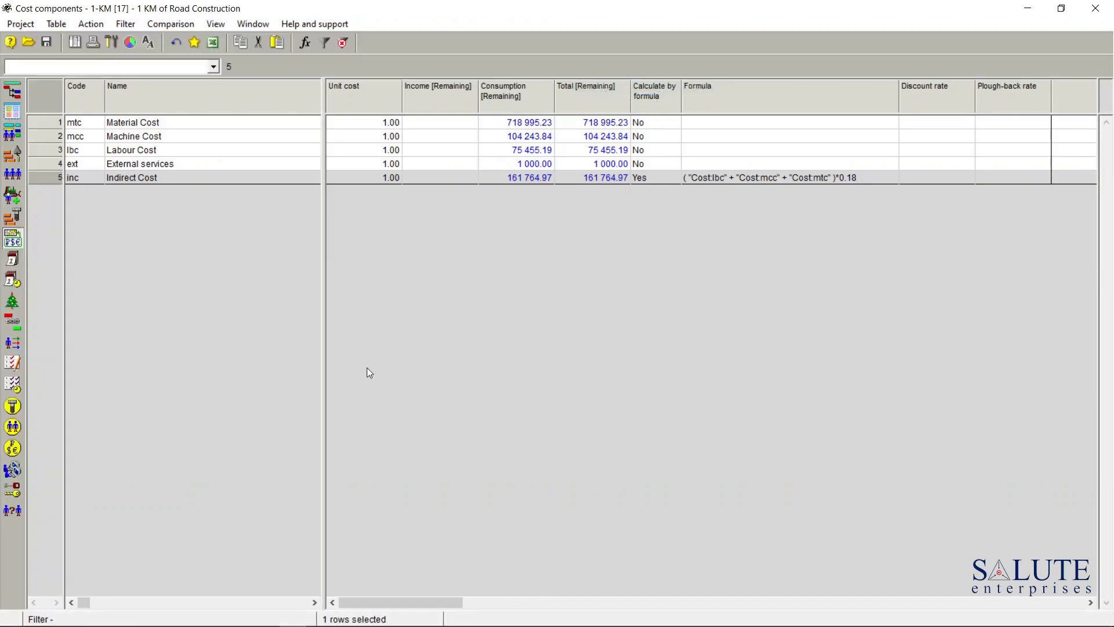
pyautogui.rightClick(57, 200)
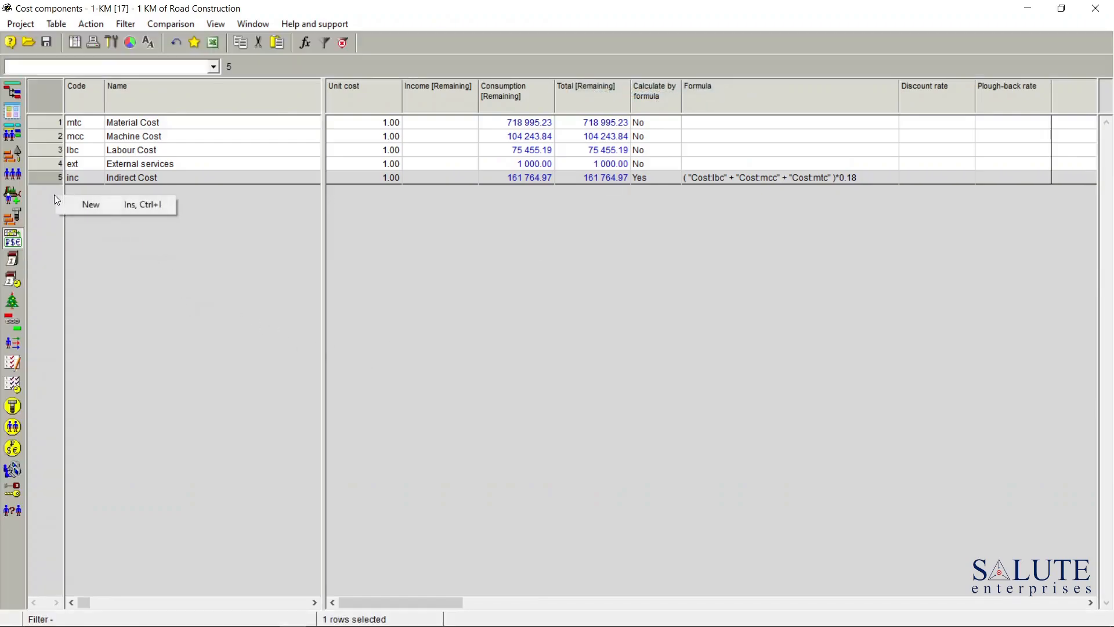
pyautogui.click(109, 205)
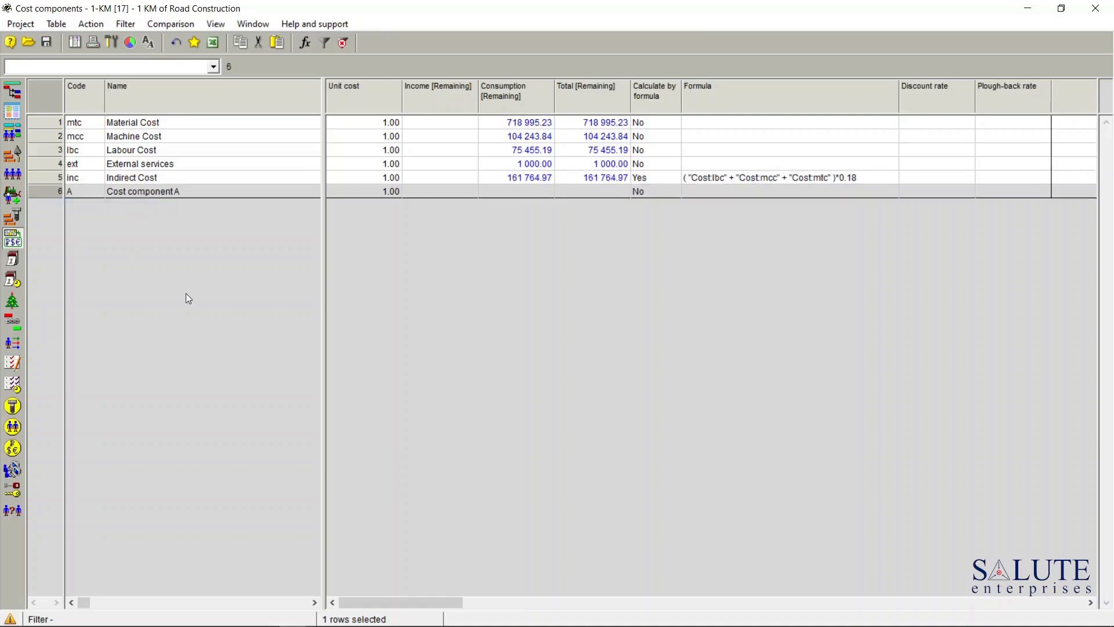
# Name the new cost component Contract Cost and give it the code cnc.
pyautogui.doubleClick(48, 192)
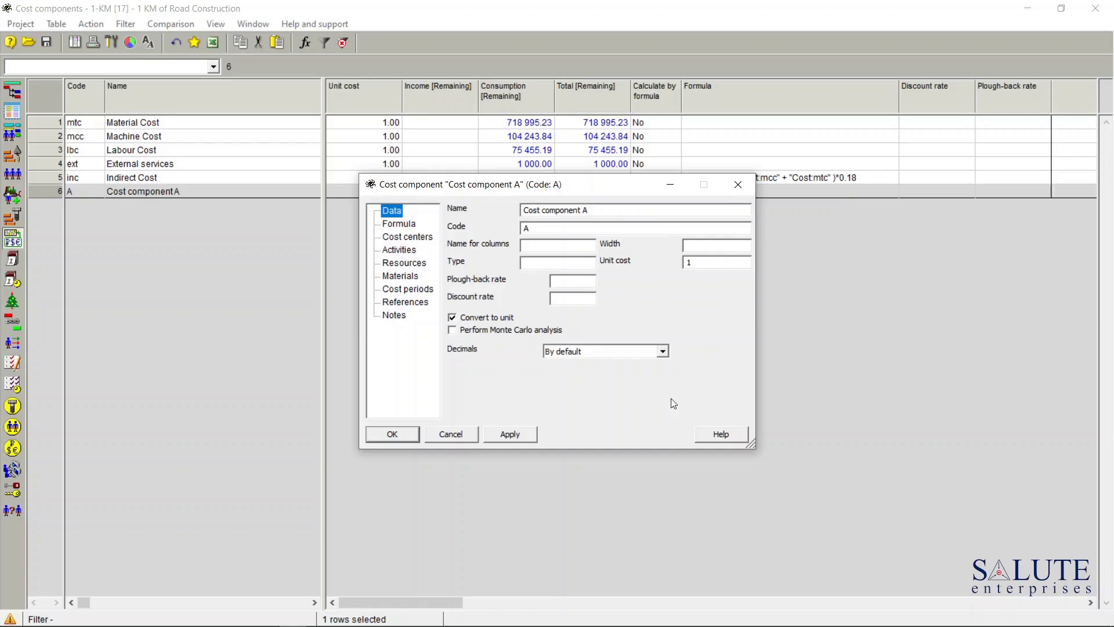
pyautogui.moveTo(604, 210); pyautogui.dragTo(522, 211)
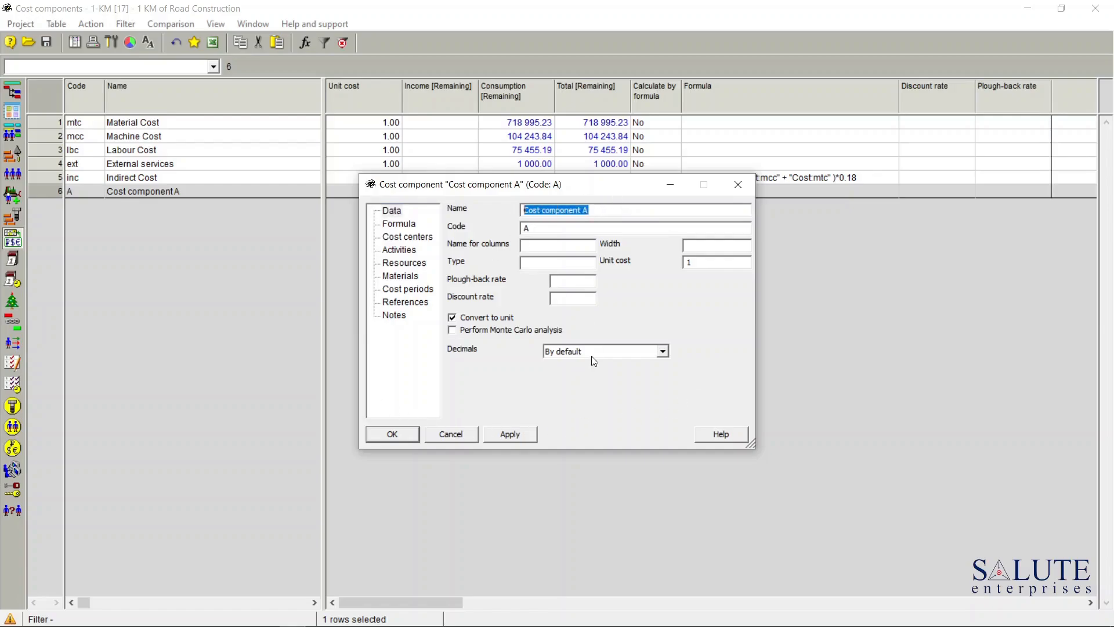
pyautogui.write('Con')
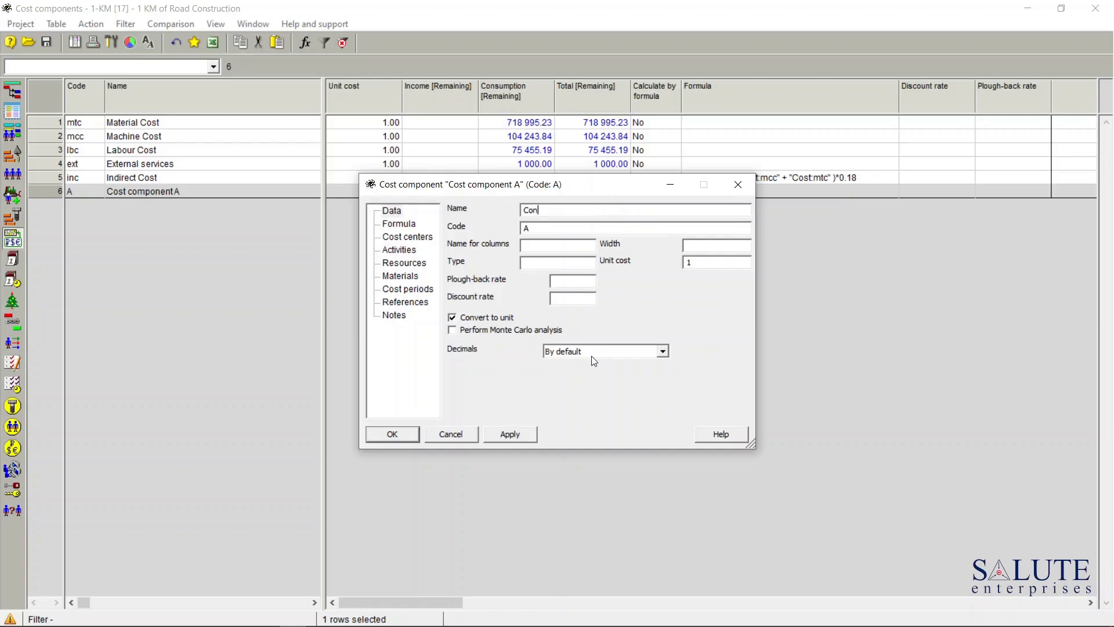
pyautogui.write('tract ')
pyautogui.write('Cost')
pyautogui.write('cnc')
pyautogui.click(409, 438)
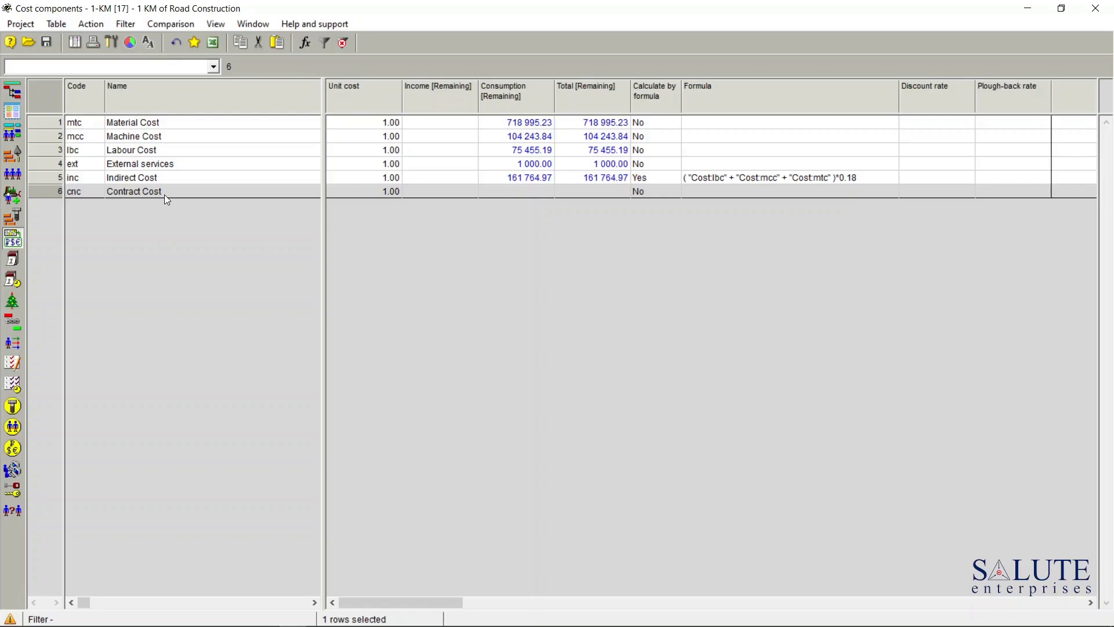
# Hide the remaining Indirect Cost column in the activity Gantt table.
pyautogui.click(14, 93)
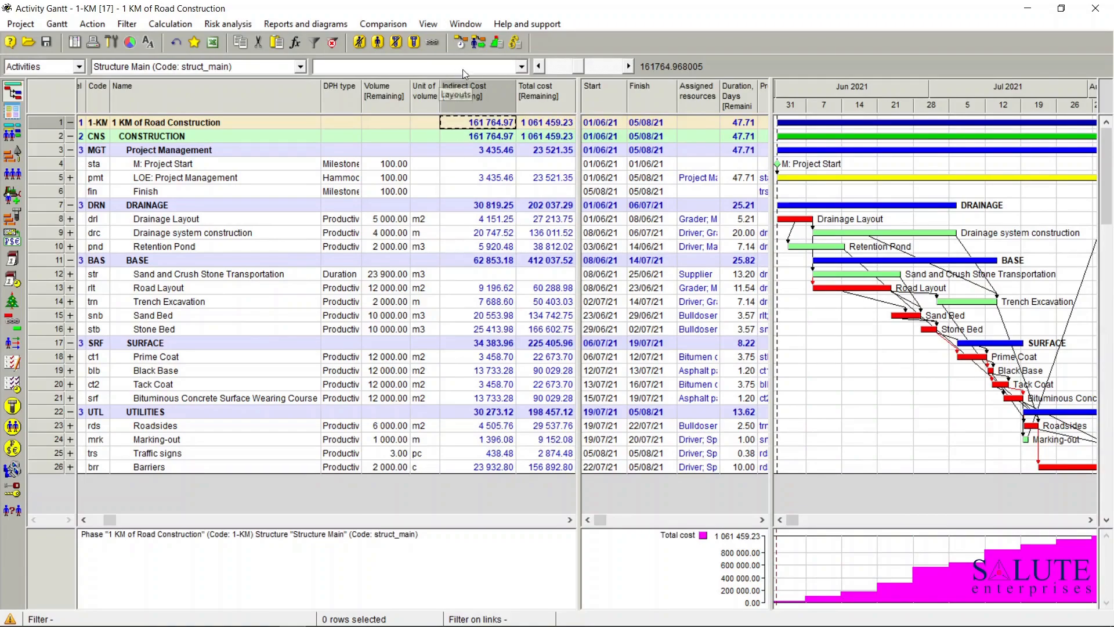
pyautogui.rightClick(478, 91)
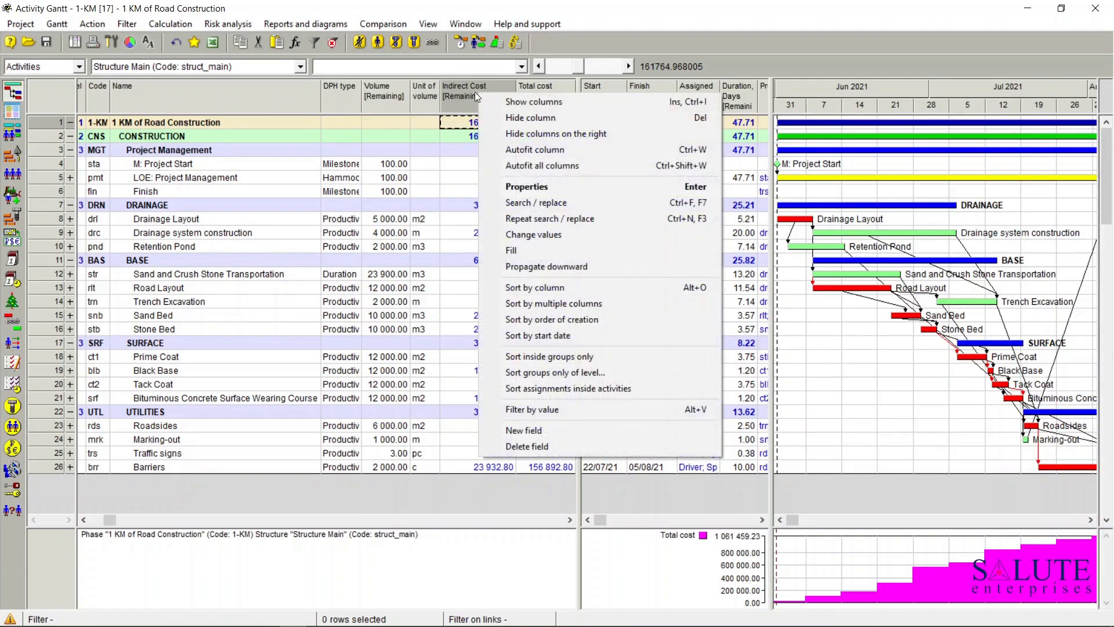
pyautogui.click(527, 119)
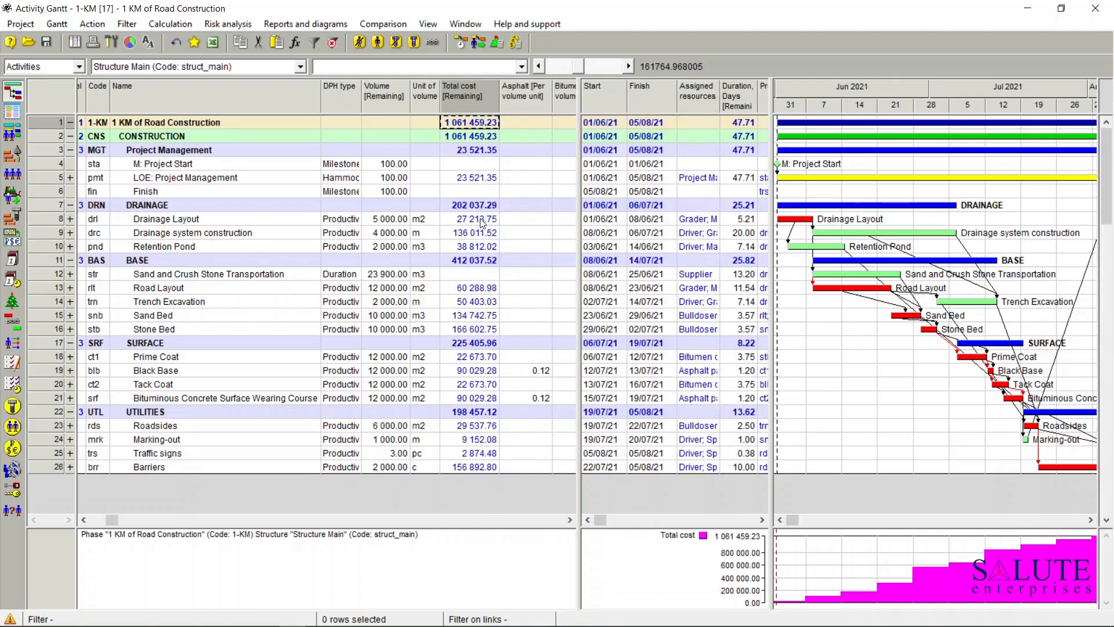
# Show the Contract Cost component as a Fixed expenditure column instead of Remaining, placed before Total cost in the activity table.
pyautogui.rightClick(466, 85)
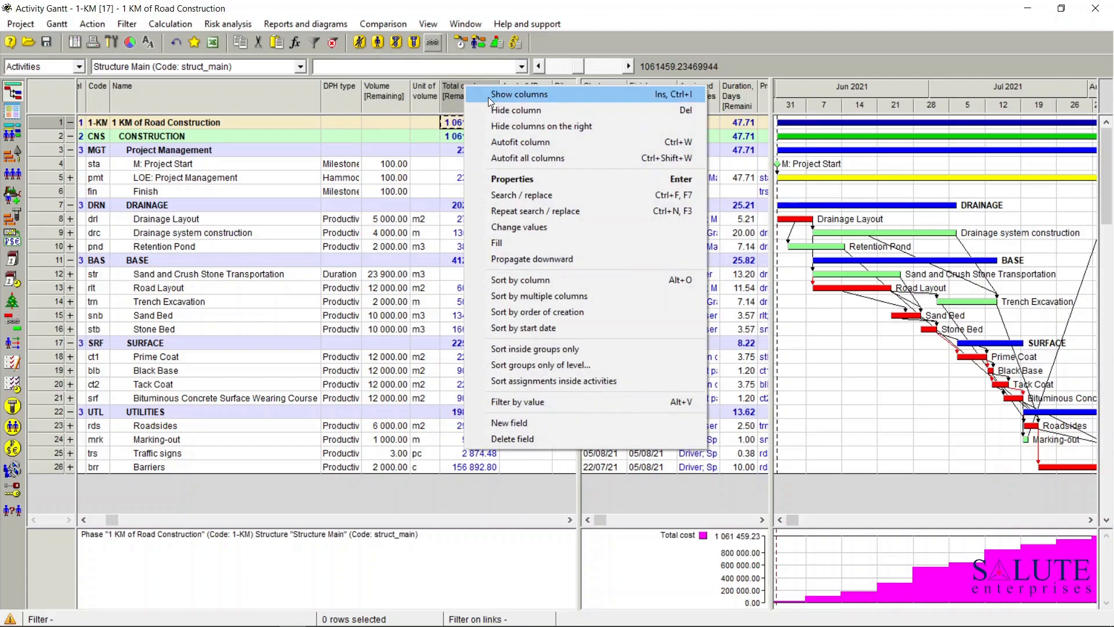
pyautogui.click(520, 98)
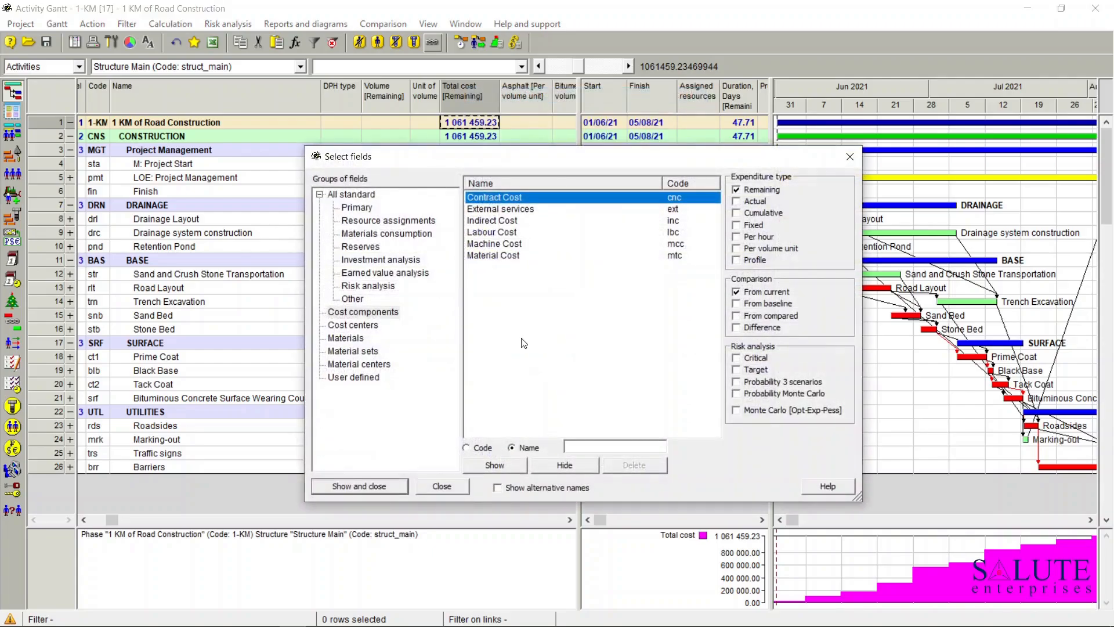
pyautogui.click(364, 312)
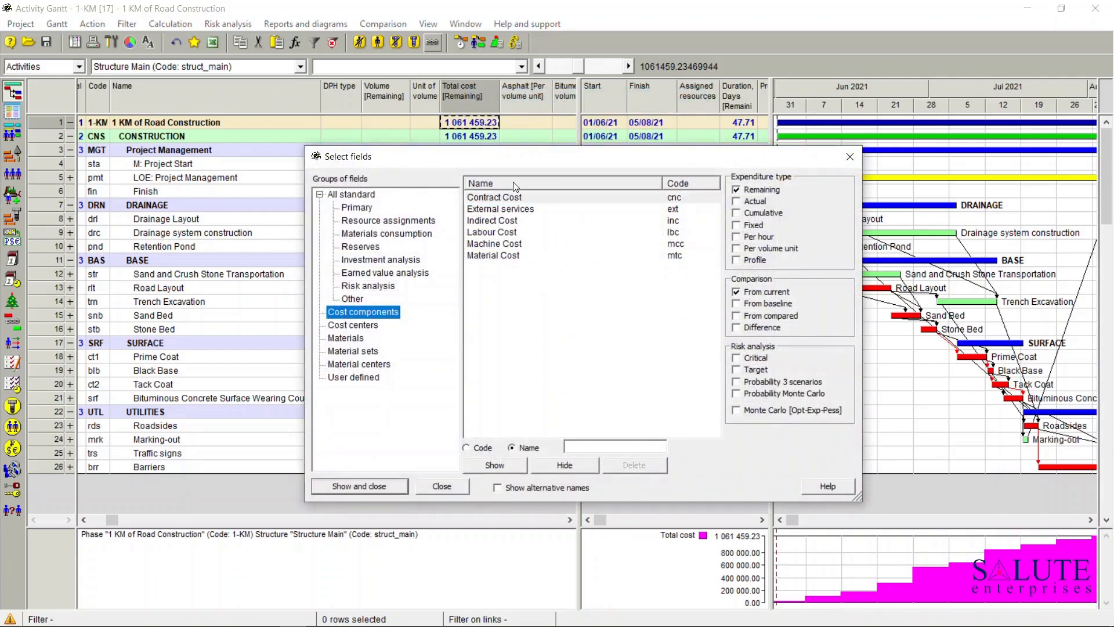
pyautogui.click(514, 199)
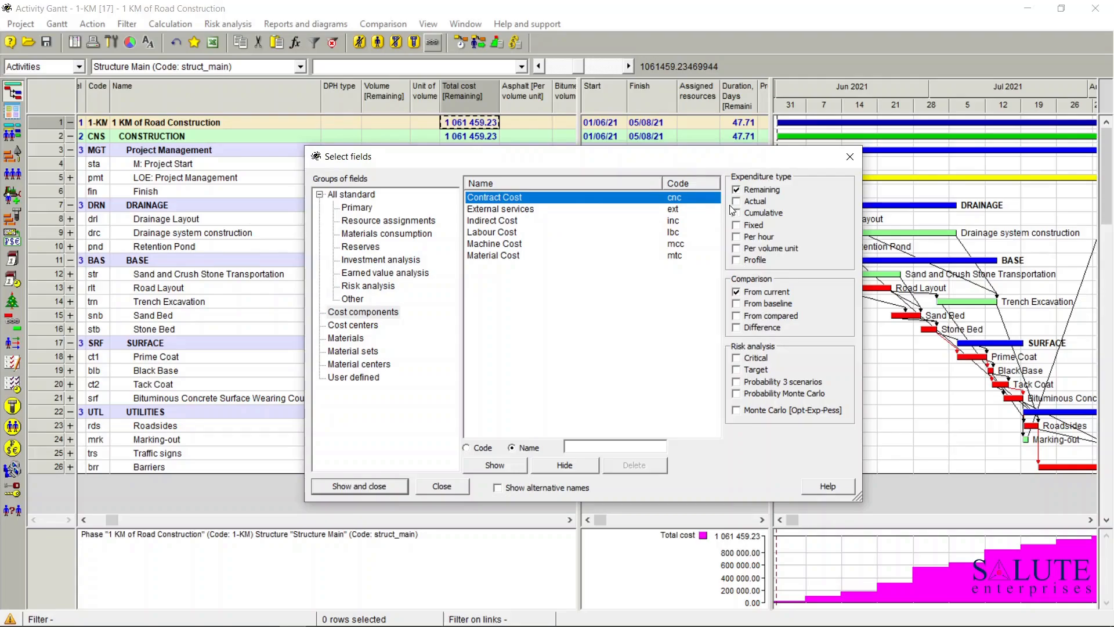
pyautogui.click(736, 190)
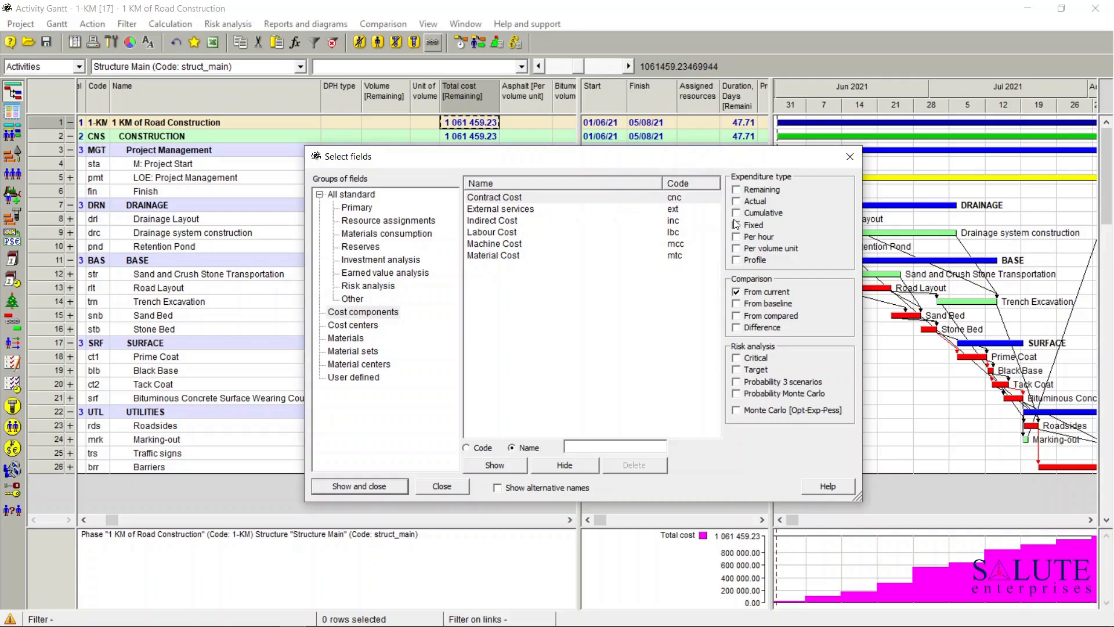
pyautogui.click(737, 225)
pyautogui.click(366, 487)
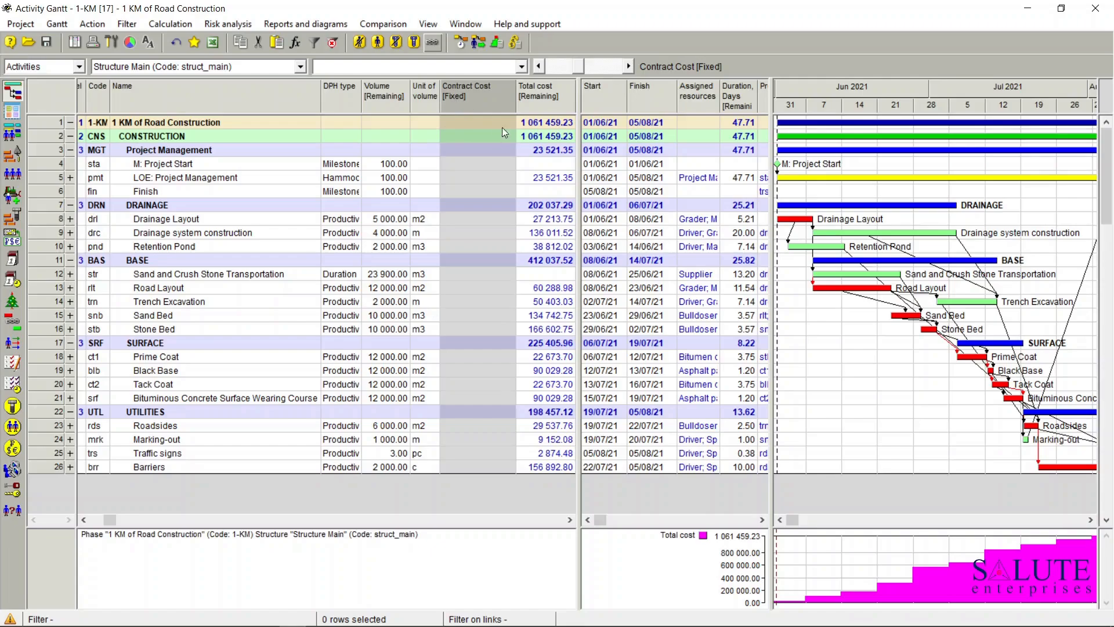
# Enter fixed contract costs from Drainage Layout down to Barriers, skipping transportation: 35000, 175000, 50000, 80000, 65000, 175000, 215000, 30000, 115000, 30000, 115000, 40000, 12000, 5000, 200000.
pyautogui.click(498, 489)
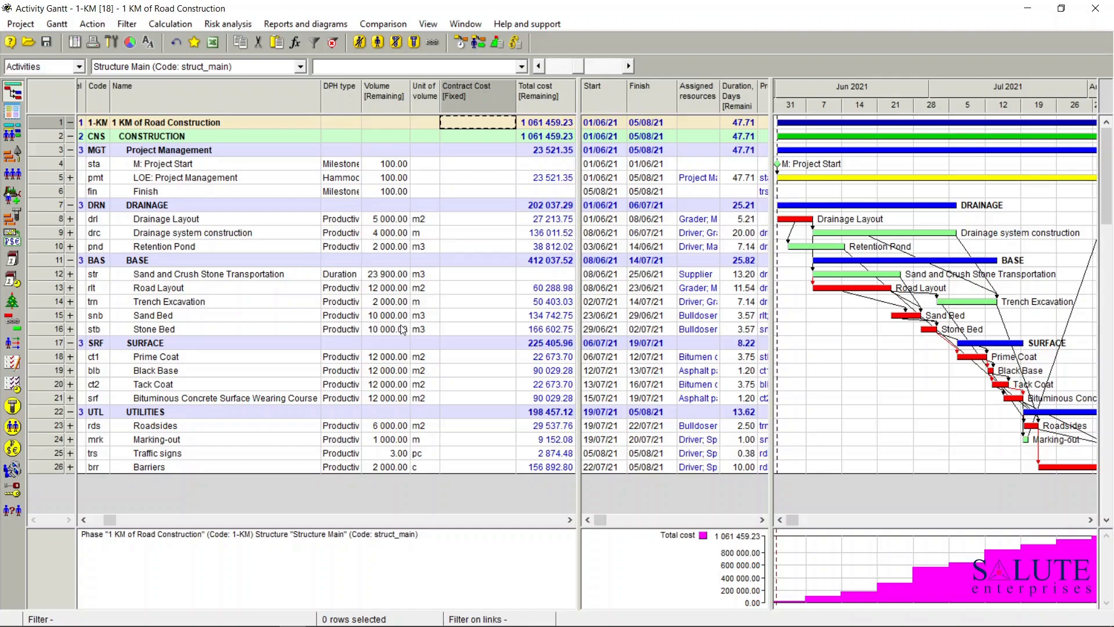
pyautogui.click(470, 220)
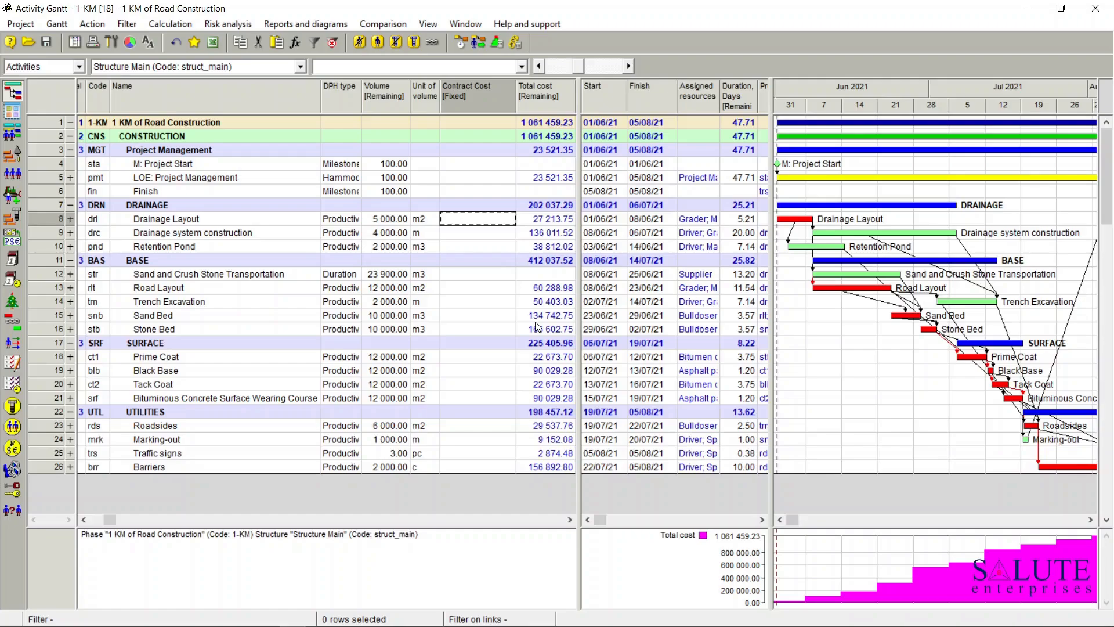
pyautogui.write('35 000.00 175 000.00 50 000.00 80 000.00 65 000.00 175 000.00 215 000.00 30 000.00 115 000.00 30 000.00 115 000.00 40 000.00 12 000.00 5 000.00 200 000.00')
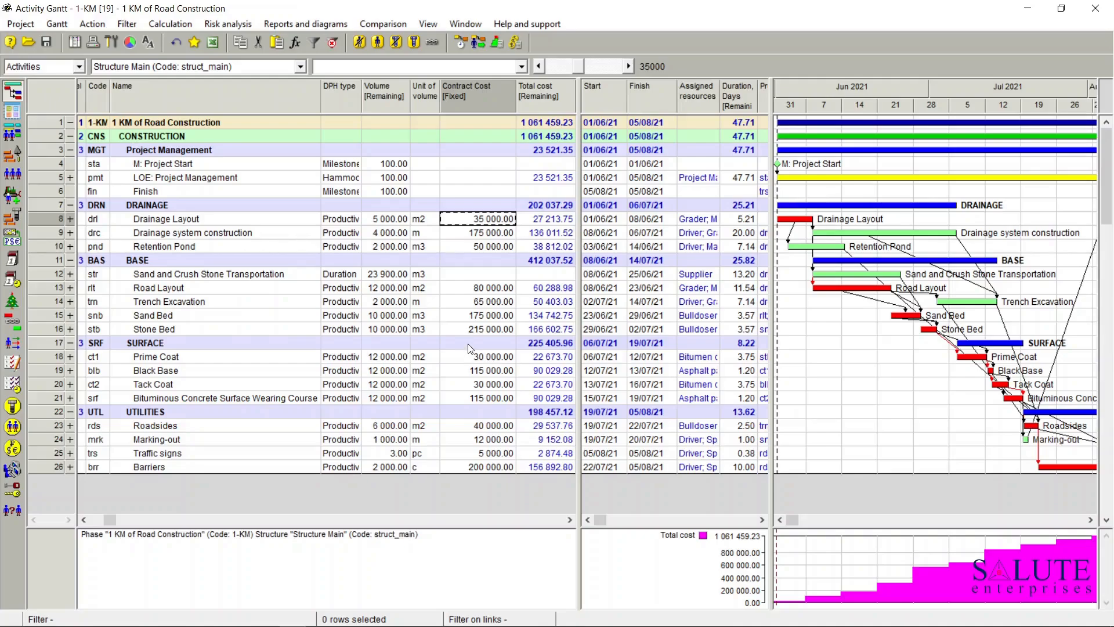
# Recalculate the project's costs and materials with the current options and open the list of cost centers.
pyautogui.click(515, 43)
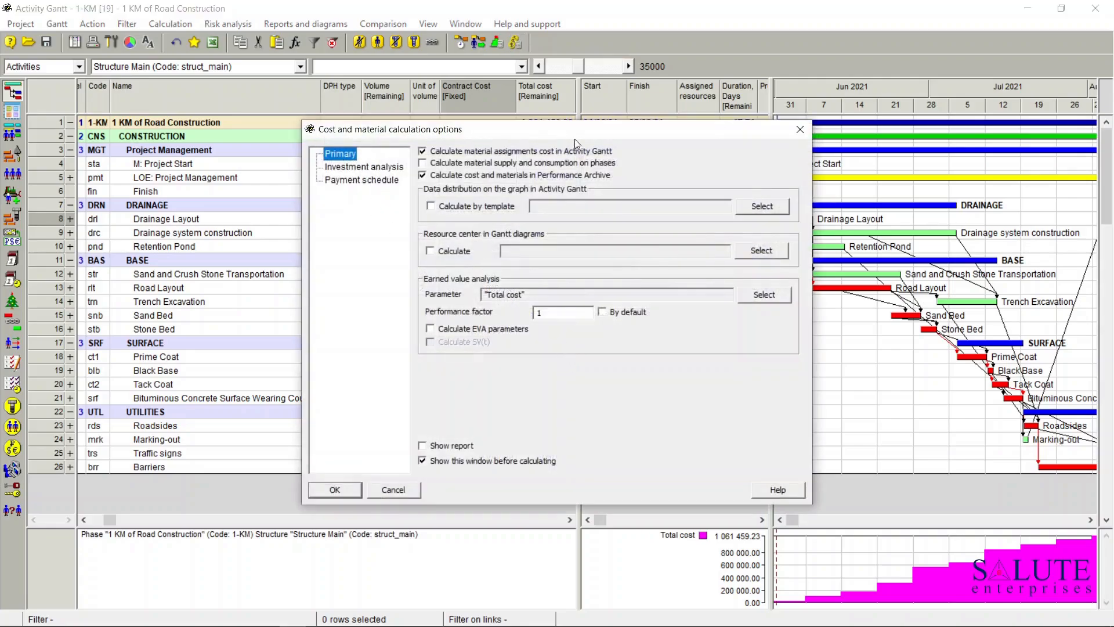
pyautogui.click(335, 490)
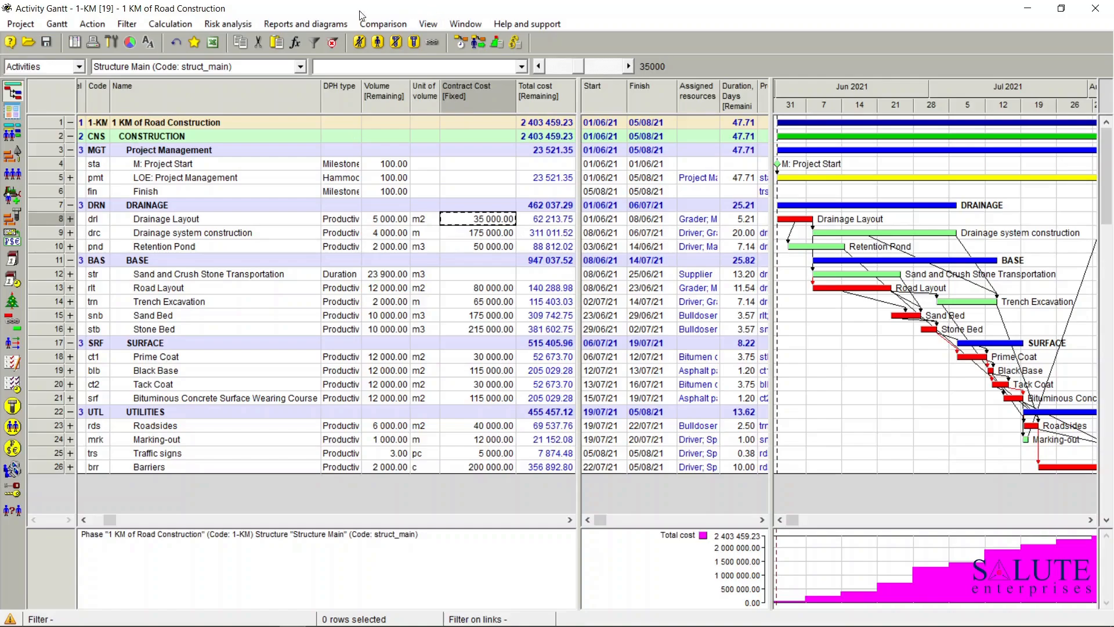
pyautogui.click(425, 25)
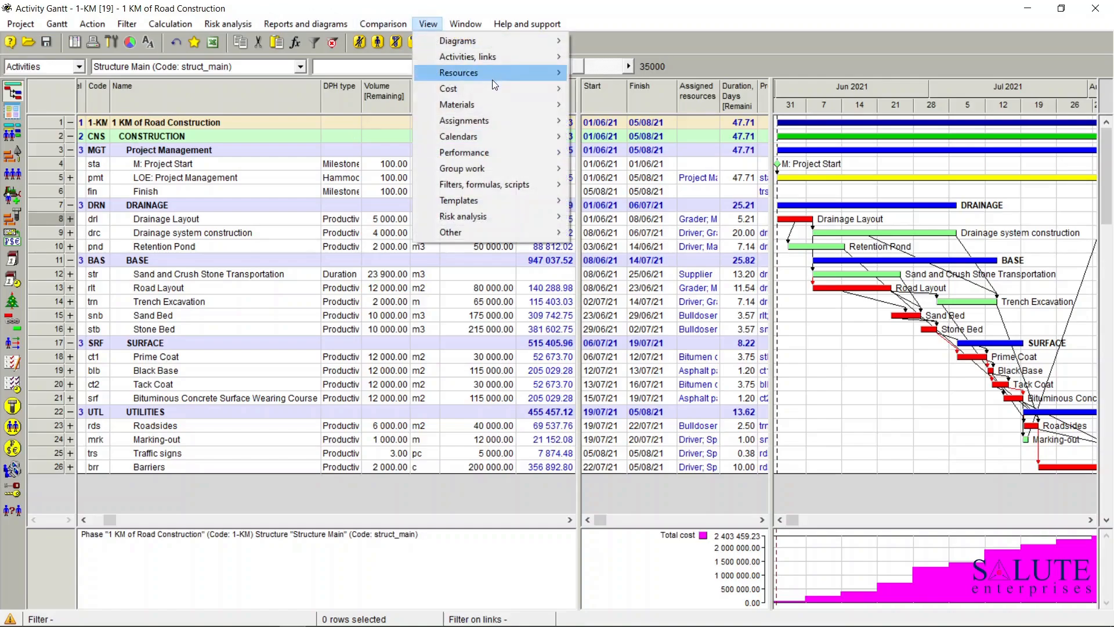
pyautogui.moveTo(499, 88)
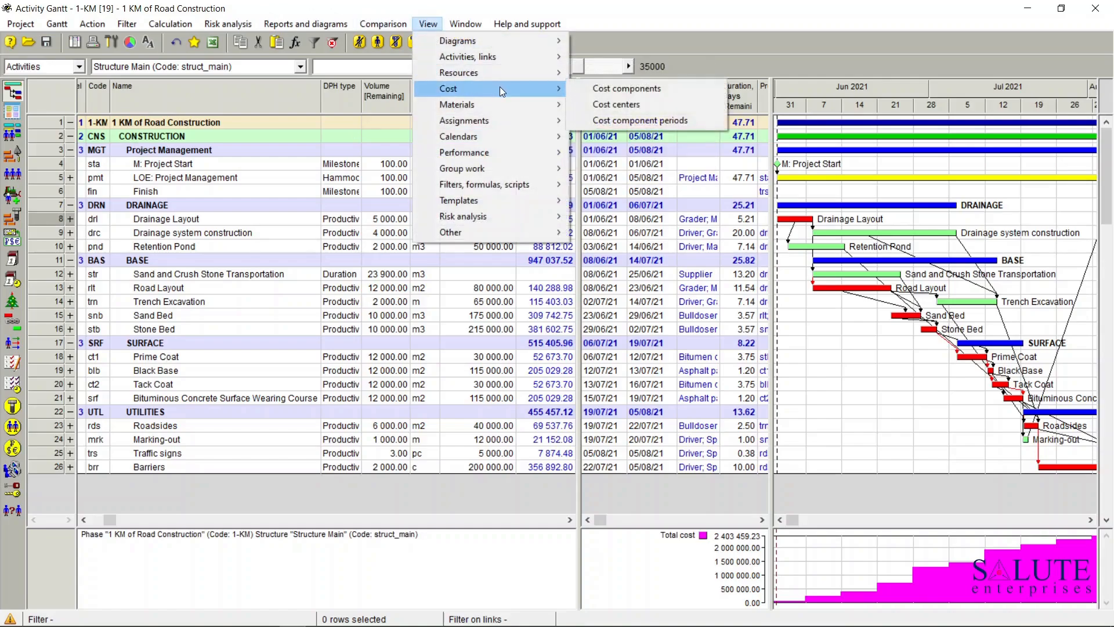
pyautogui.click(612, 104)
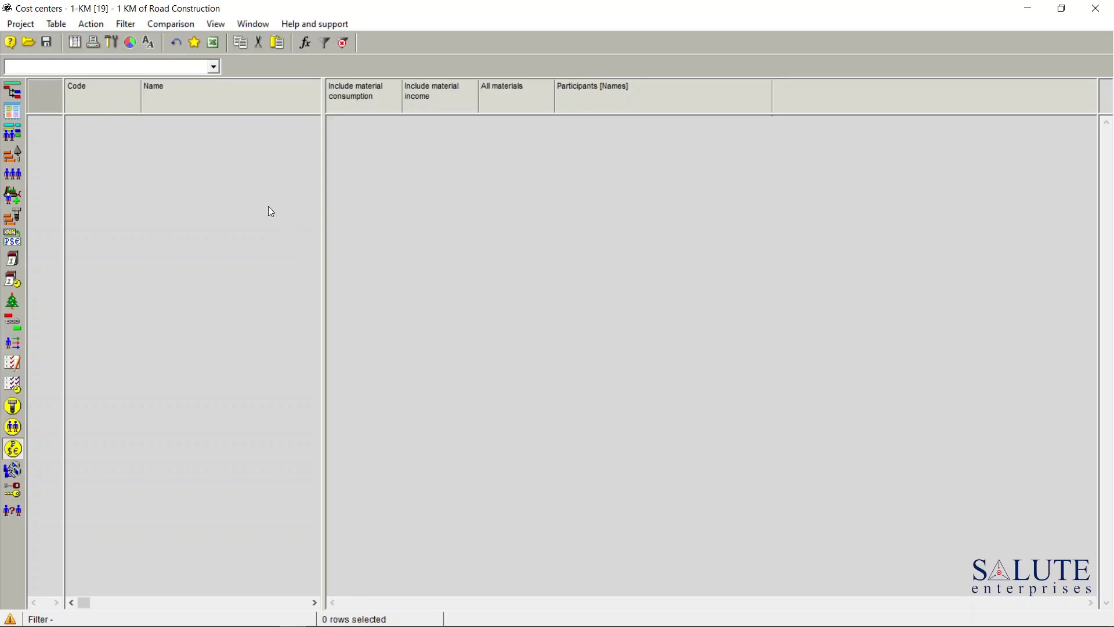
# Create a cost center named Expenses with the code exp.
pyautogui.rightClick(46, 126)
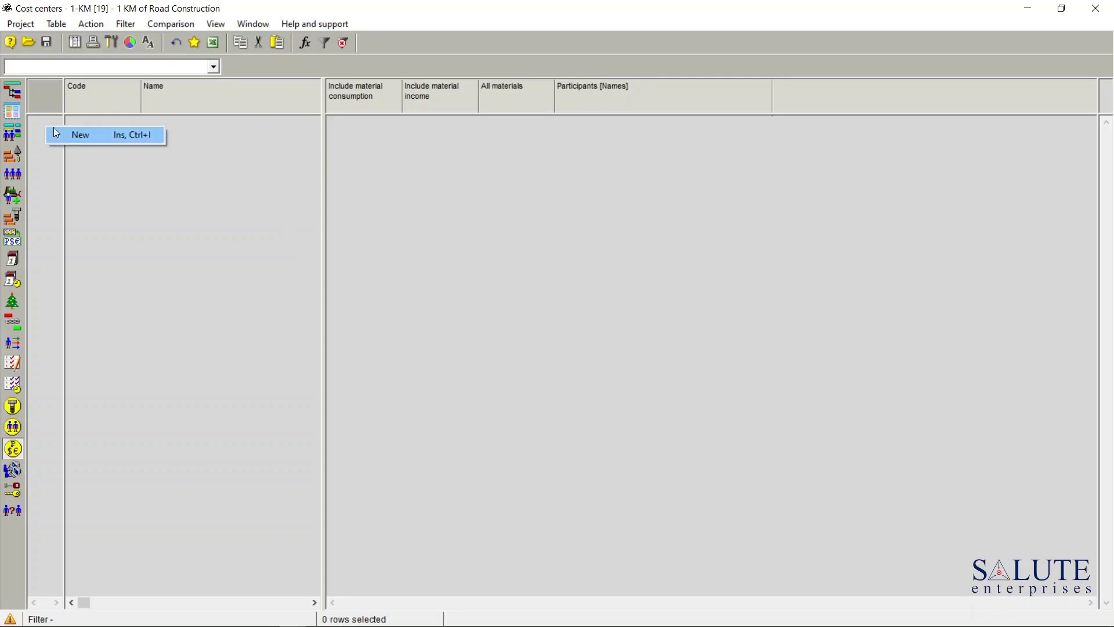
pyautogui.click(92, 135)
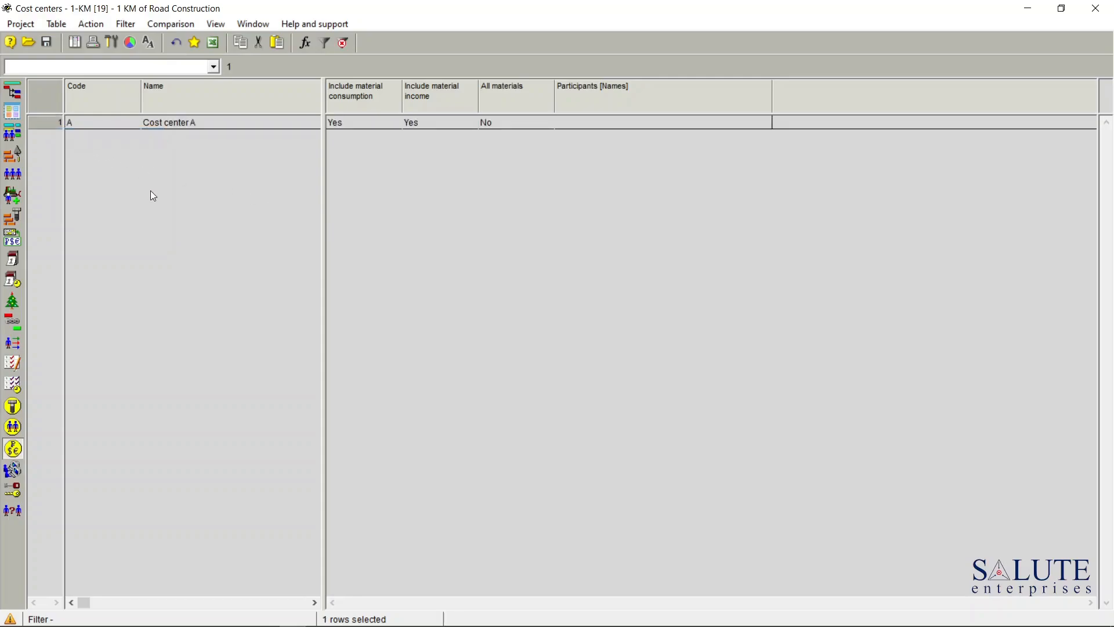
pyautogui.doubleClick(47, 119)
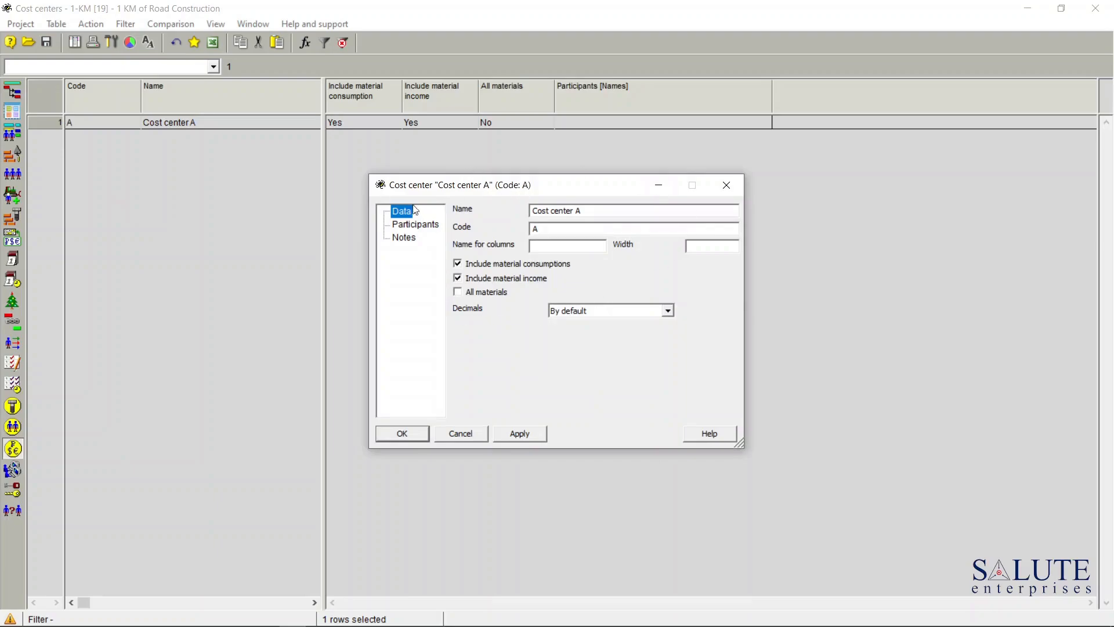
pyautogui.click(594, 211)
pyautogui.tripleClick(594, 211)
pyautogui.write('Expenses')
pyautogui.press('Tab')
pyautogui.write('exp')
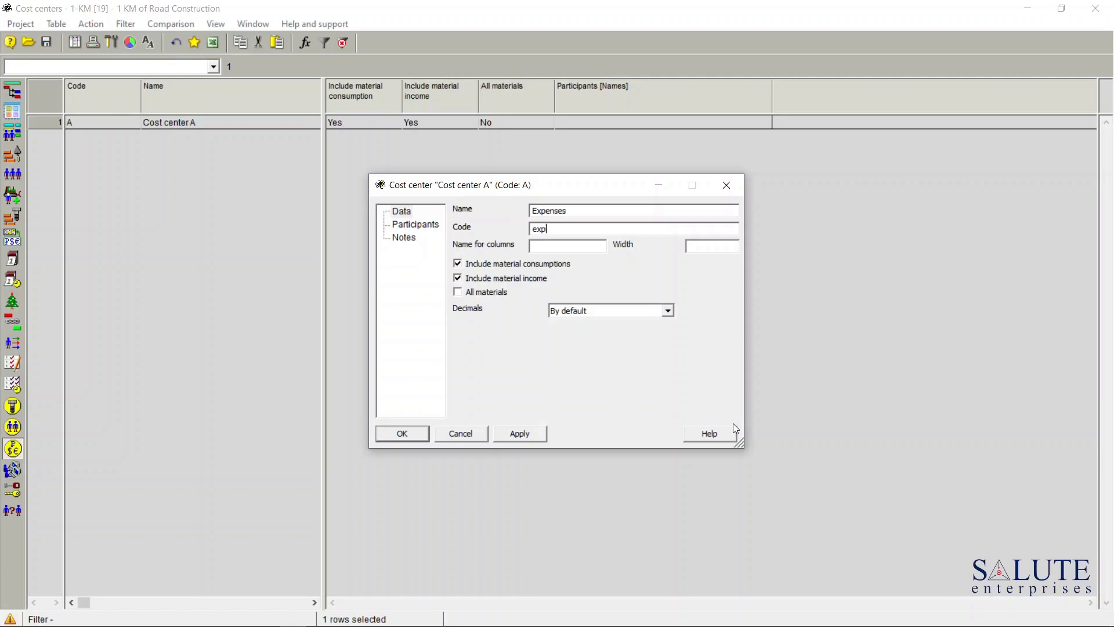
pyautogui.click(416, 437)
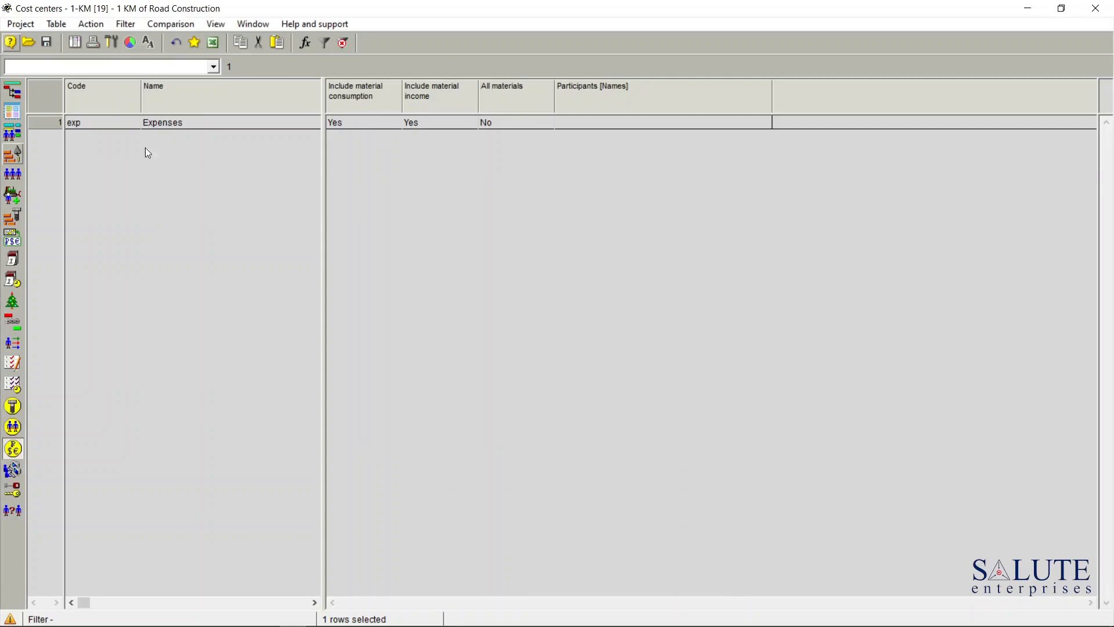
# Add External services, Indirect Cost, Labour Cost, Machine Cost and Material Cost as participating components of the Expenses cost center.
pyautogui.doubleClick(56, 124)
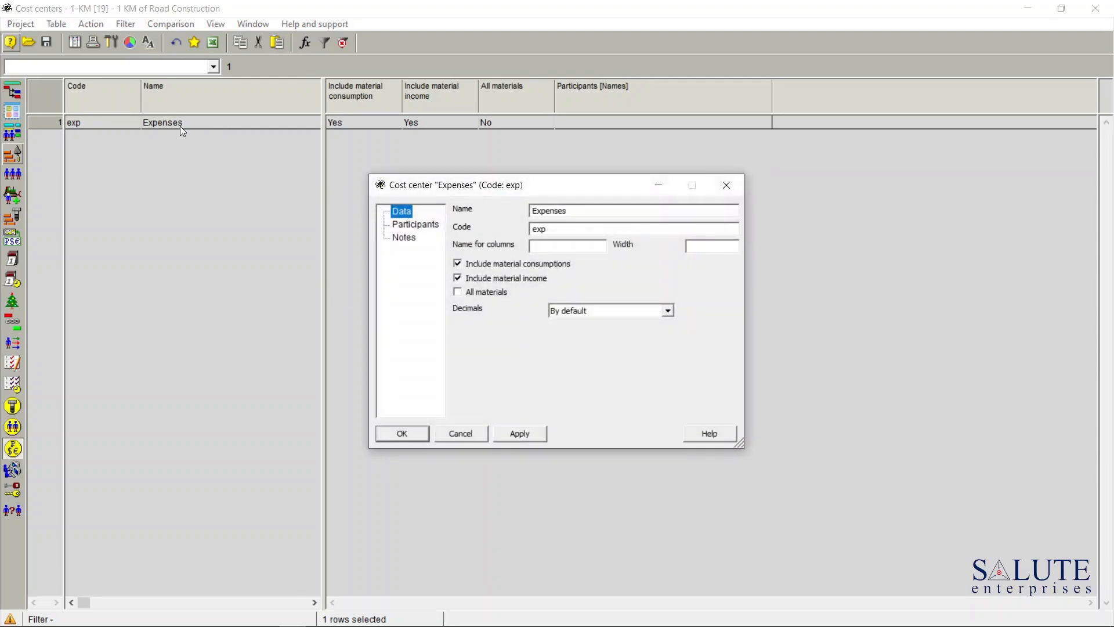
pyautogui.click(430, 227)
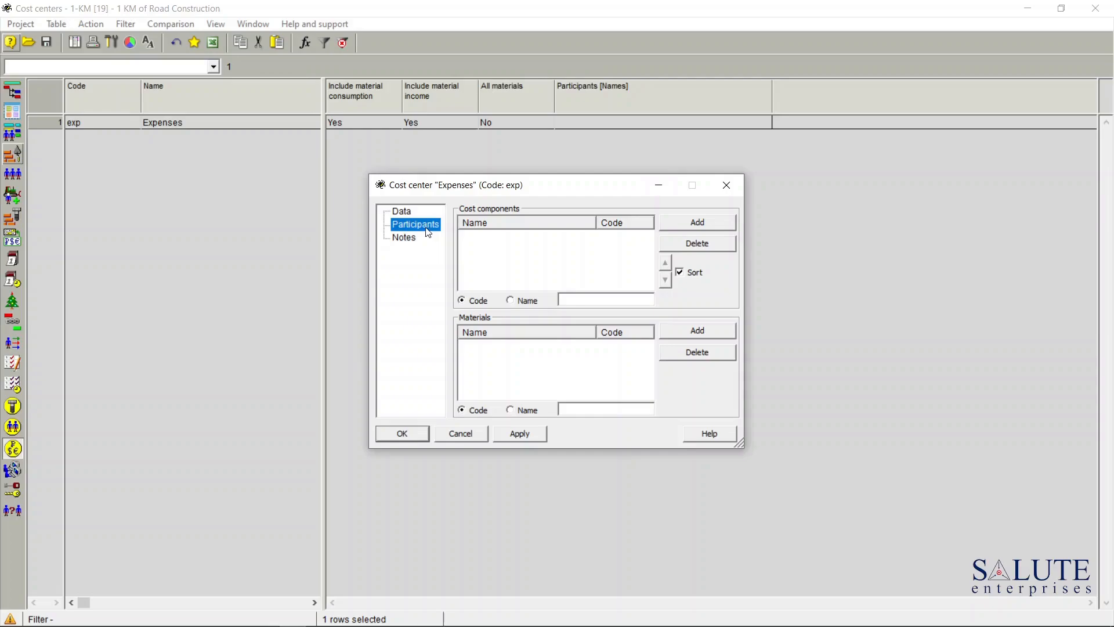
pyautogui.click(567, 249)
pyautogui.click(699, 228)
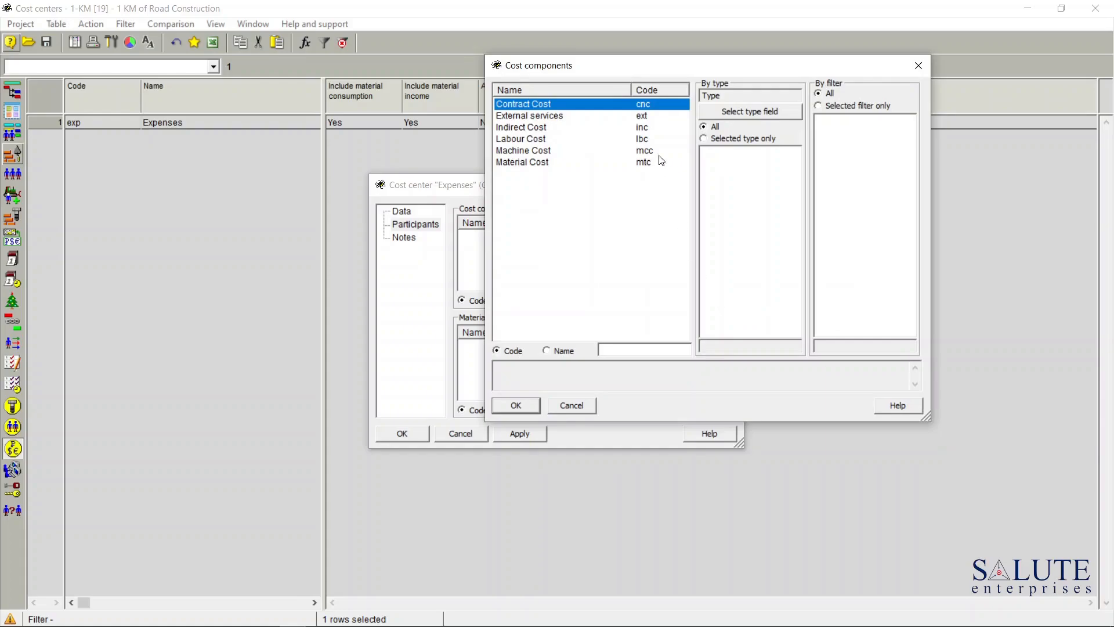
pyautogui.click(555, 119)
pyautogui.moveTo(540, 131); pyautogui.dragTo(572, 242)
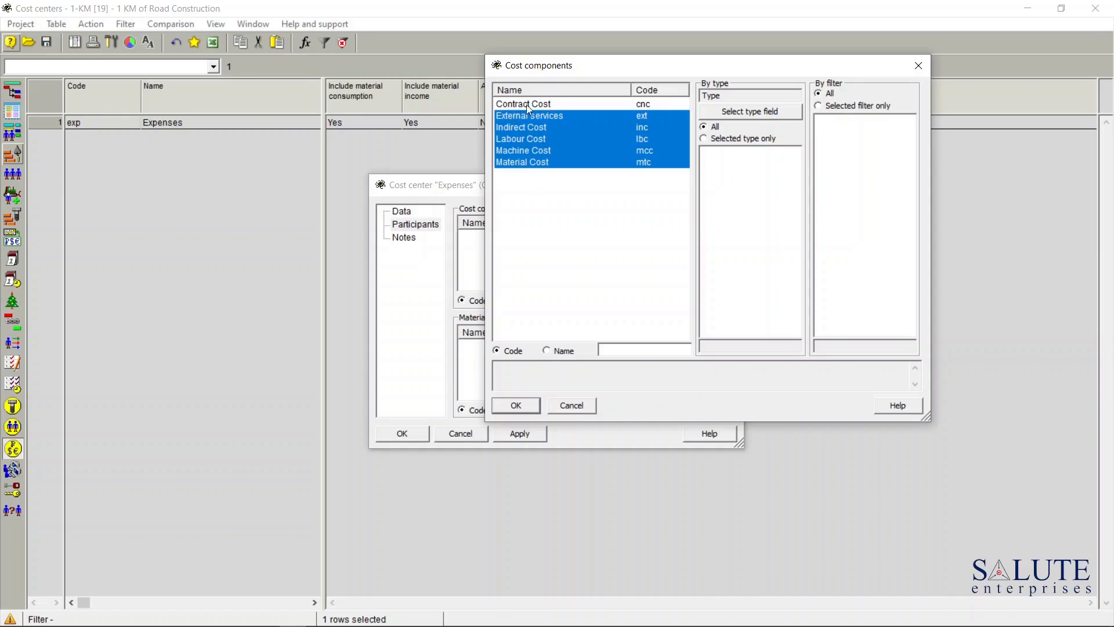
pyautogui.click(525, 408)
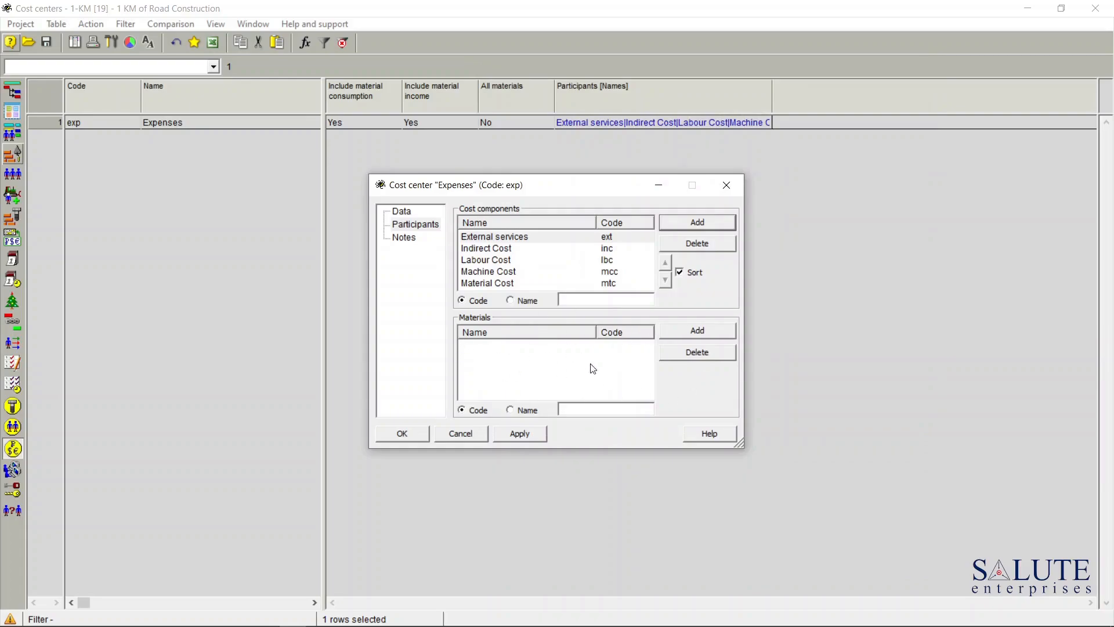
# Add all materials from Asphalt to Steel as participants of the Expenses cost center and apply the changes.
pyautogui.click(717, 336)
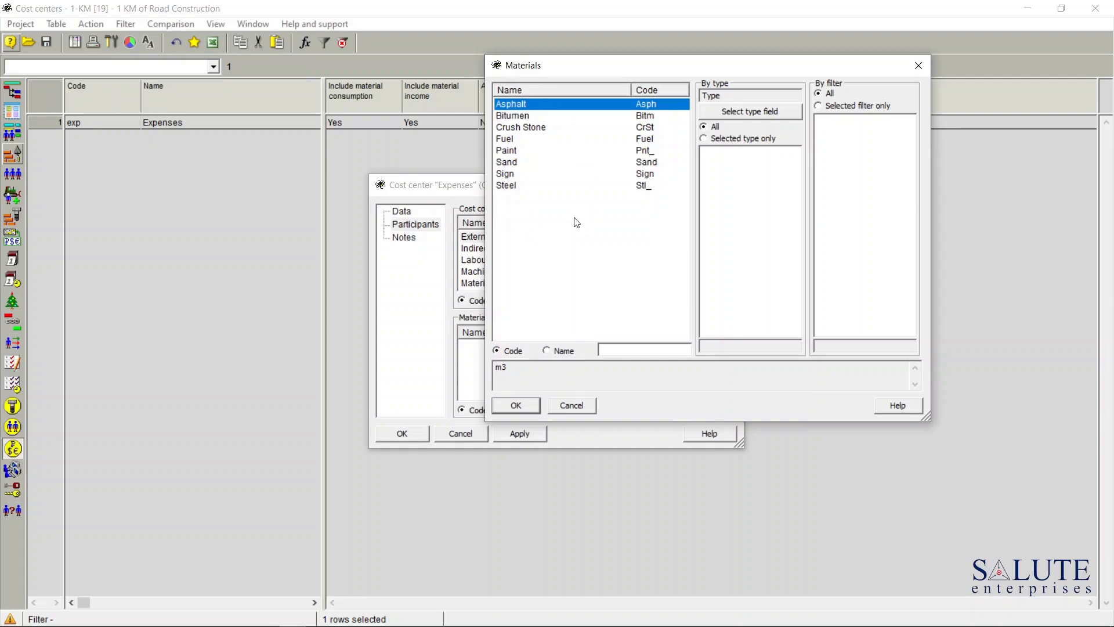
pyautogui.keyDown('shift'); pyautogui.click(511, 187); pyautogui.keyUp('shift')
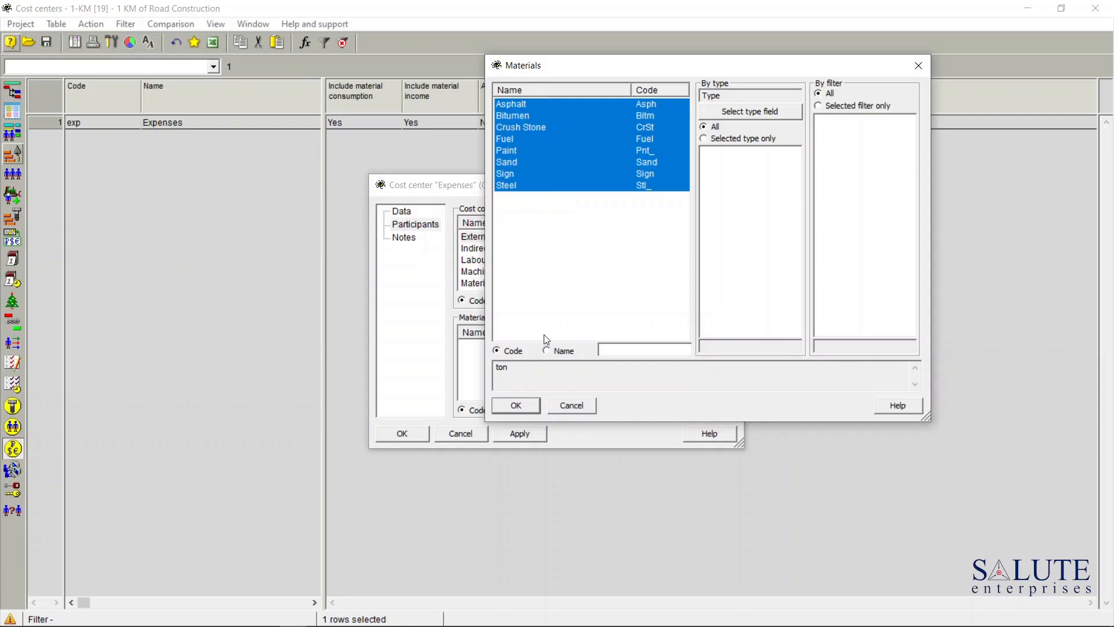
pyautogui.click(518, 409)
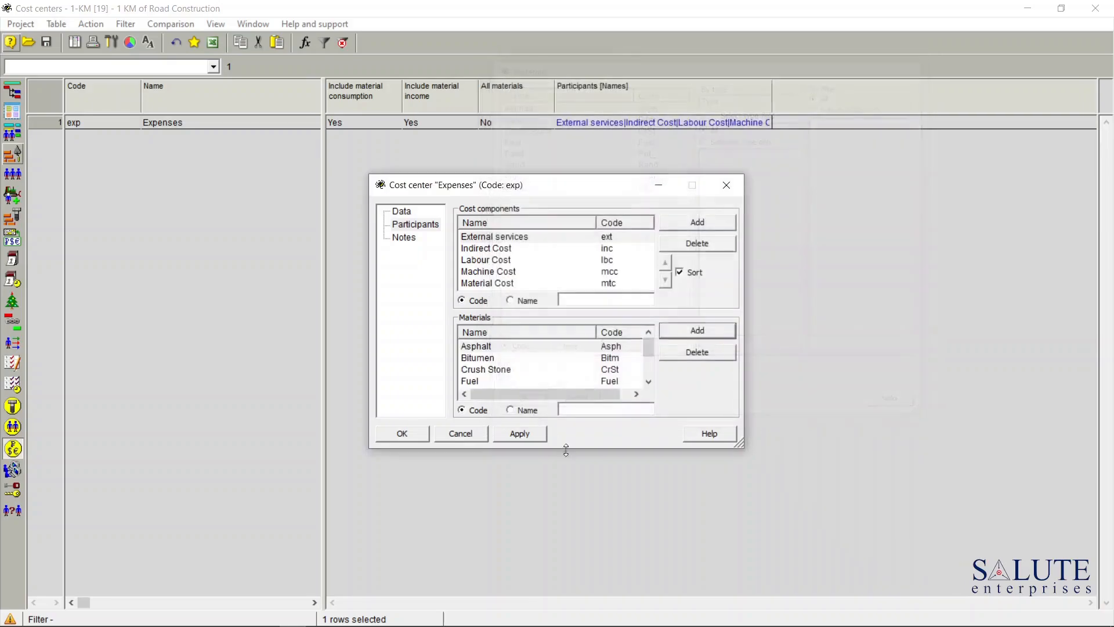
pyautogui.click(540, 435)
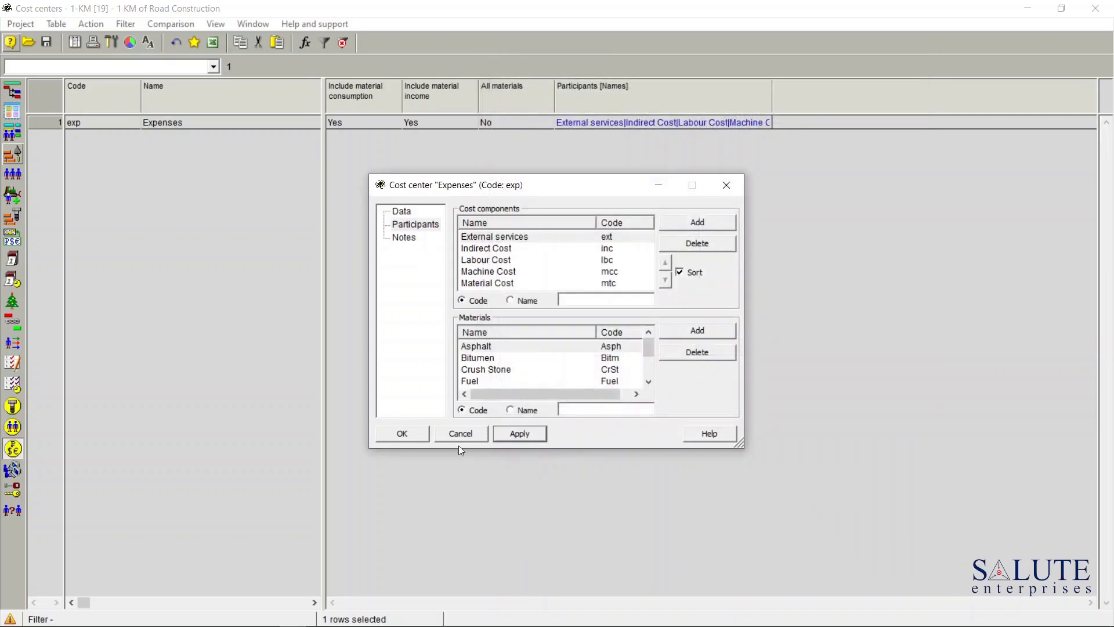
pyautogui.click(402, 436)
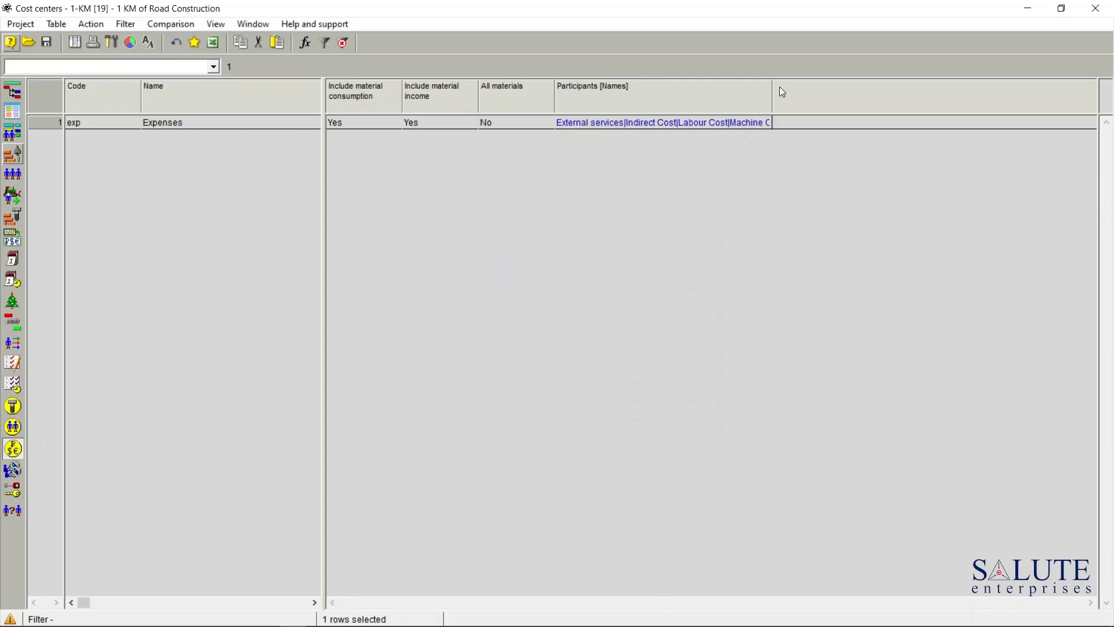
pyautogui.moveTo(770, 86); pyautogui.dragTo(686, 147)
# Create a second cost center named Contract with the code cnt.
pyautogui.rightClick(46, 145)
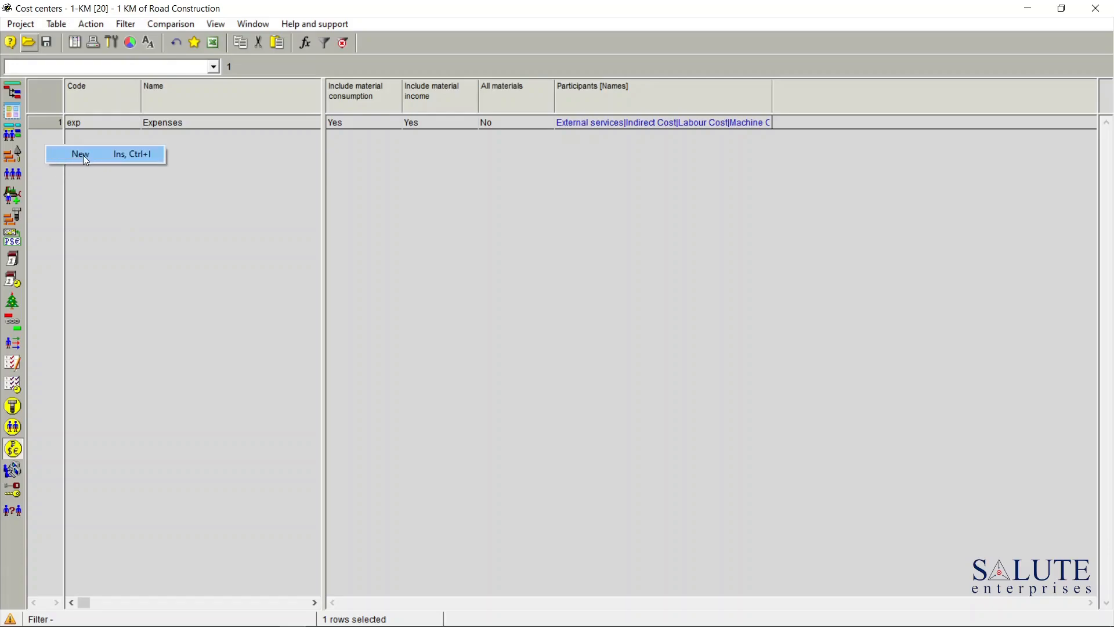
pyautogui.click(81, 155)
pyautogui.doubleClick(51, 139)
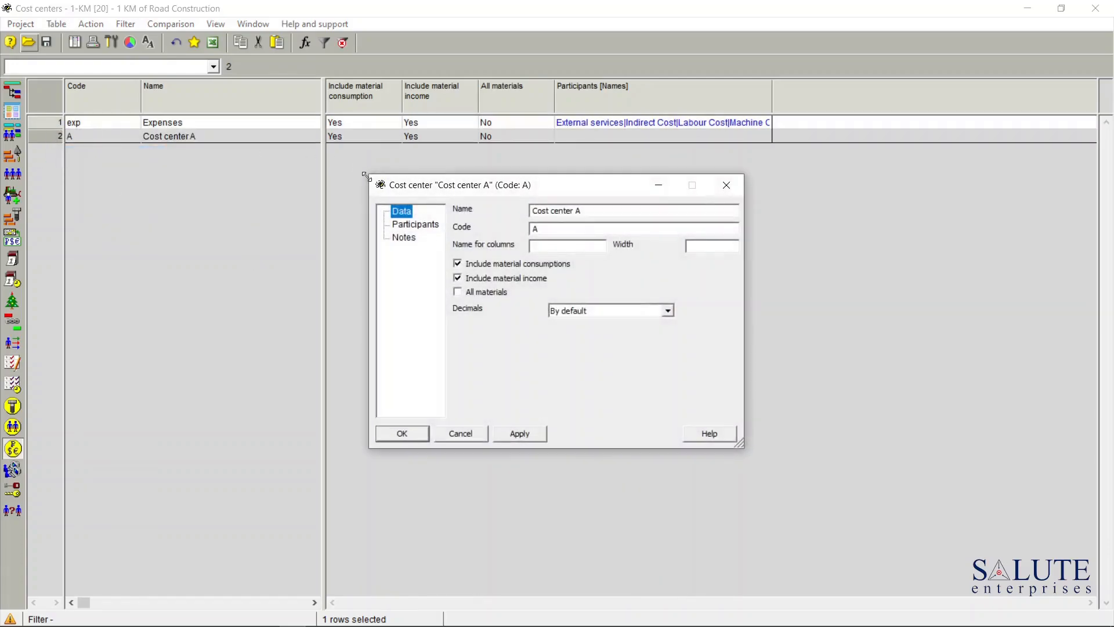
pyautogui.press('Tab')
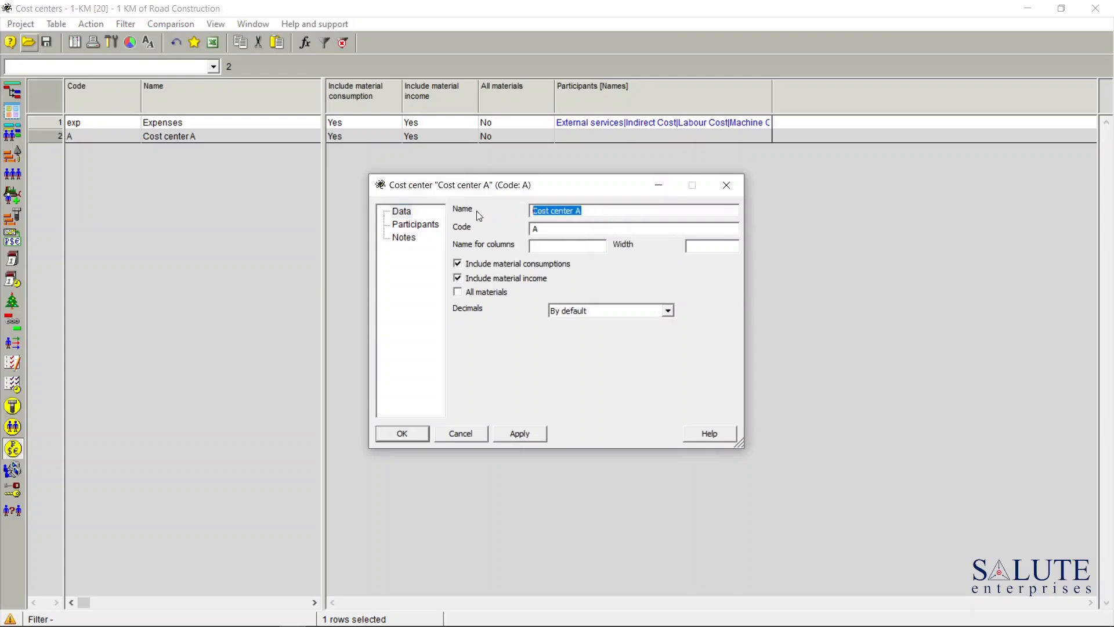
pyautogui.write('Contract')
pyautogui.click(540, 229)
pyautogui.moveTo(541, 228); pyautogui.dragTo(526, 234)
pyautogui.write('cnt')
pyautogui.click(422, 438)
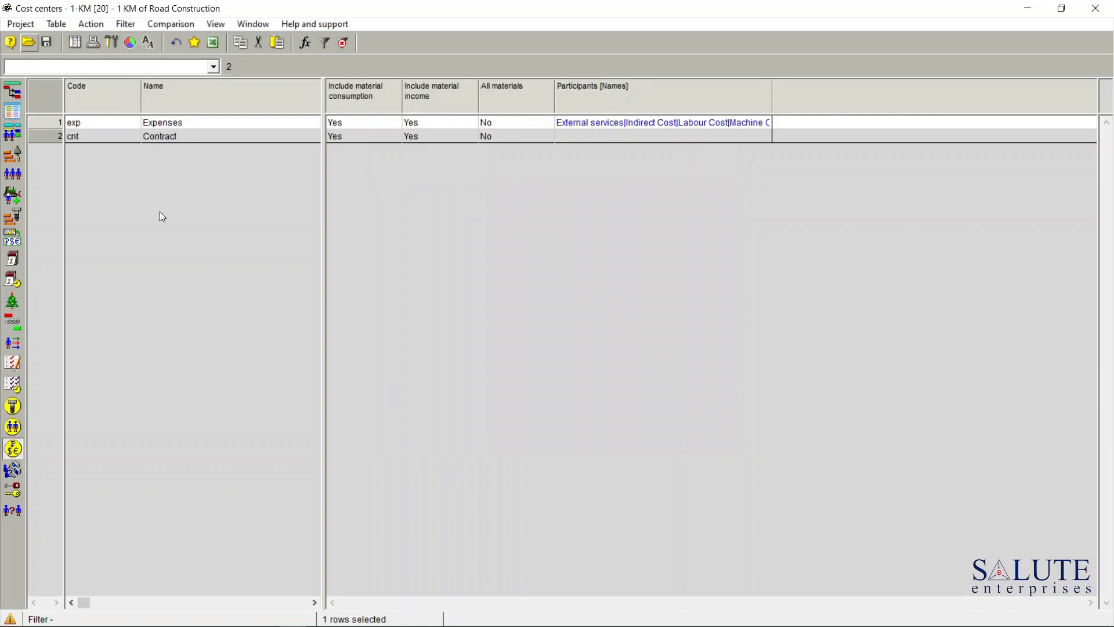
# Add the Contract Cost component as a participant of the Contract cost center.
pyautogui.doubleClick(52, 137)
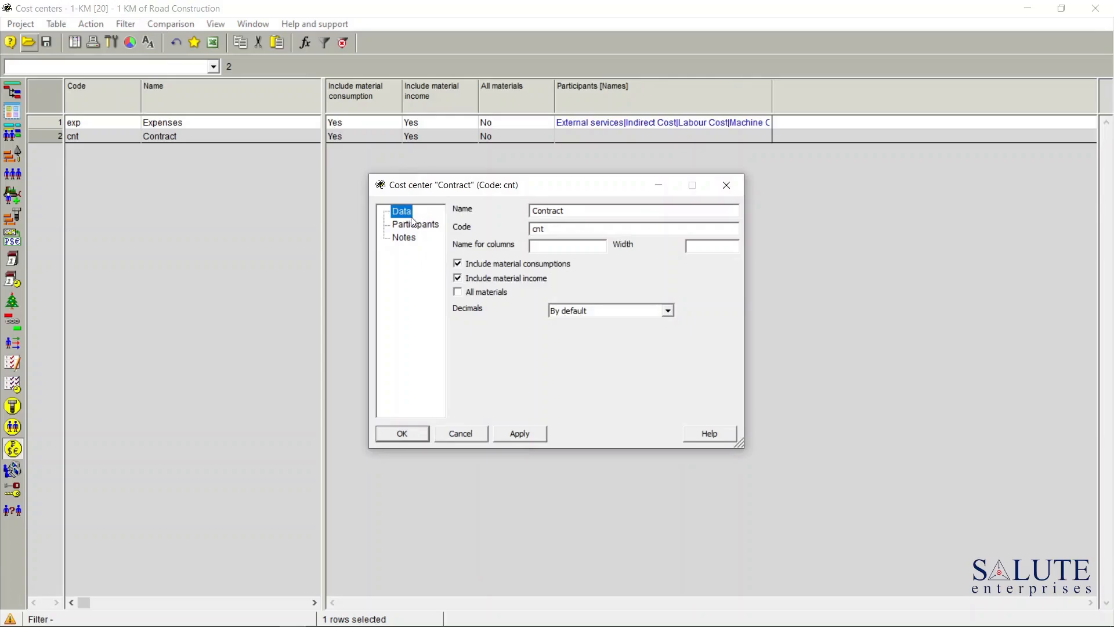
pyautogui.click(442, 228)
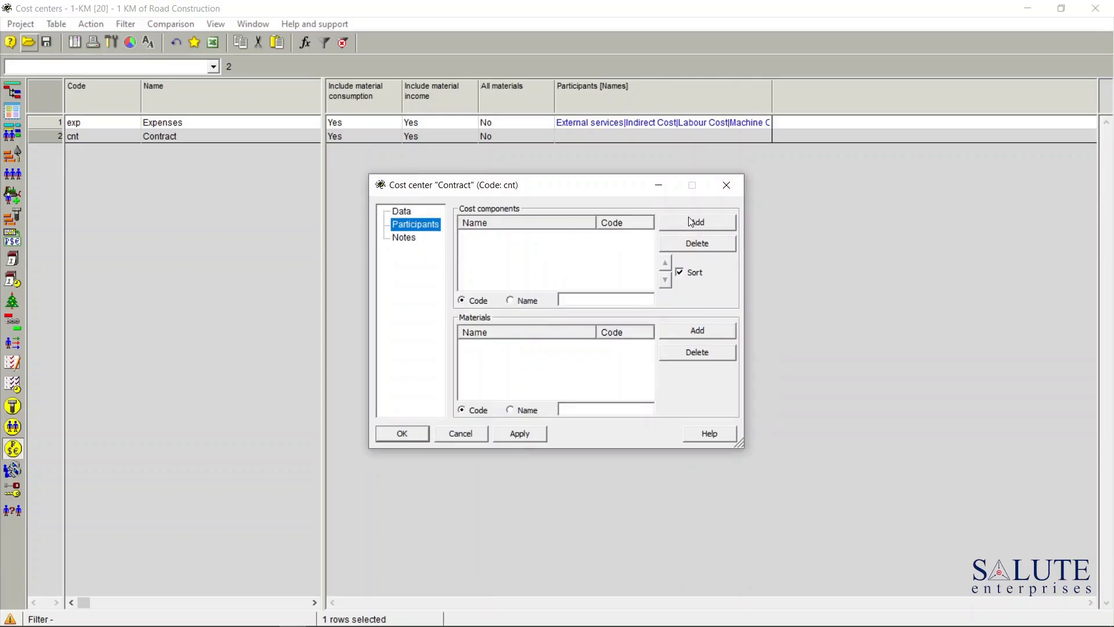
pyautogui.click(693, 222)
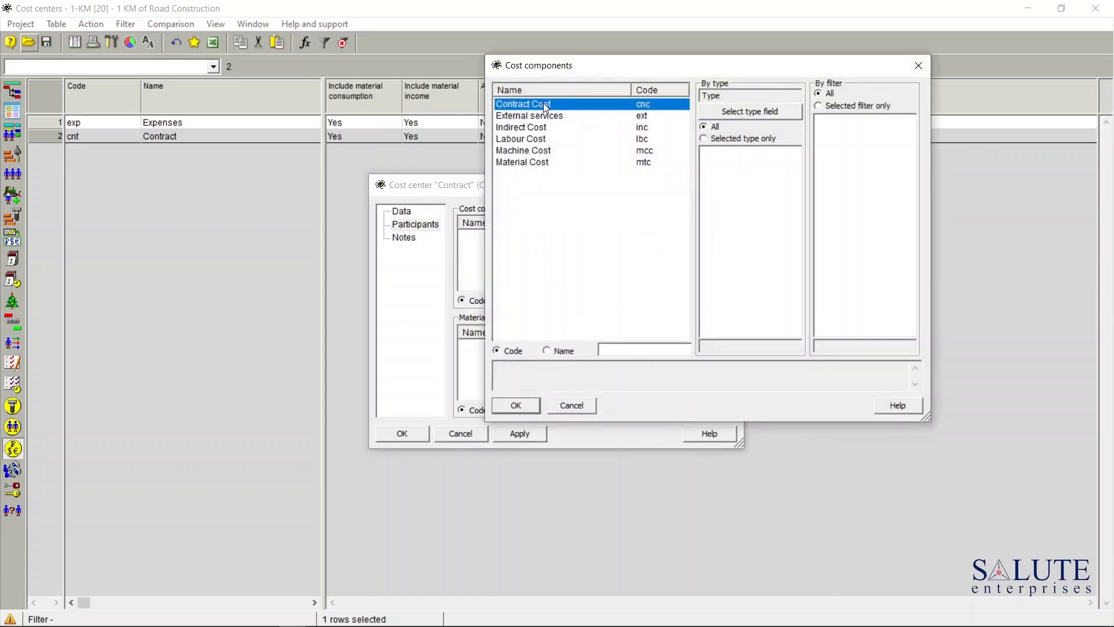
pyautogui.doubleClick(544, 106)
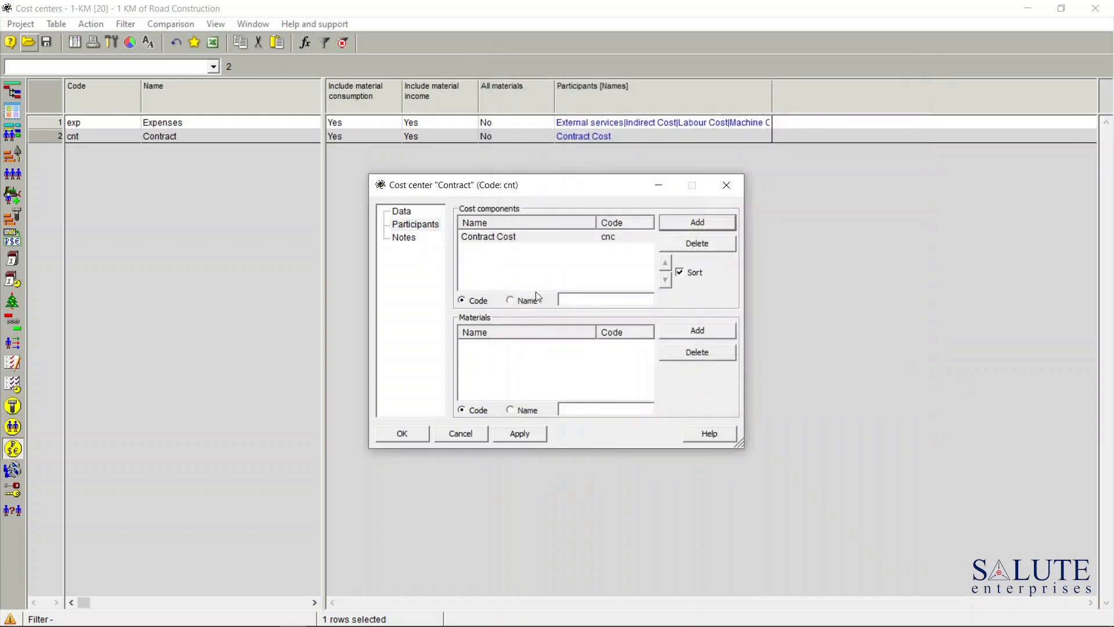
pyautogui.click(408, 437)
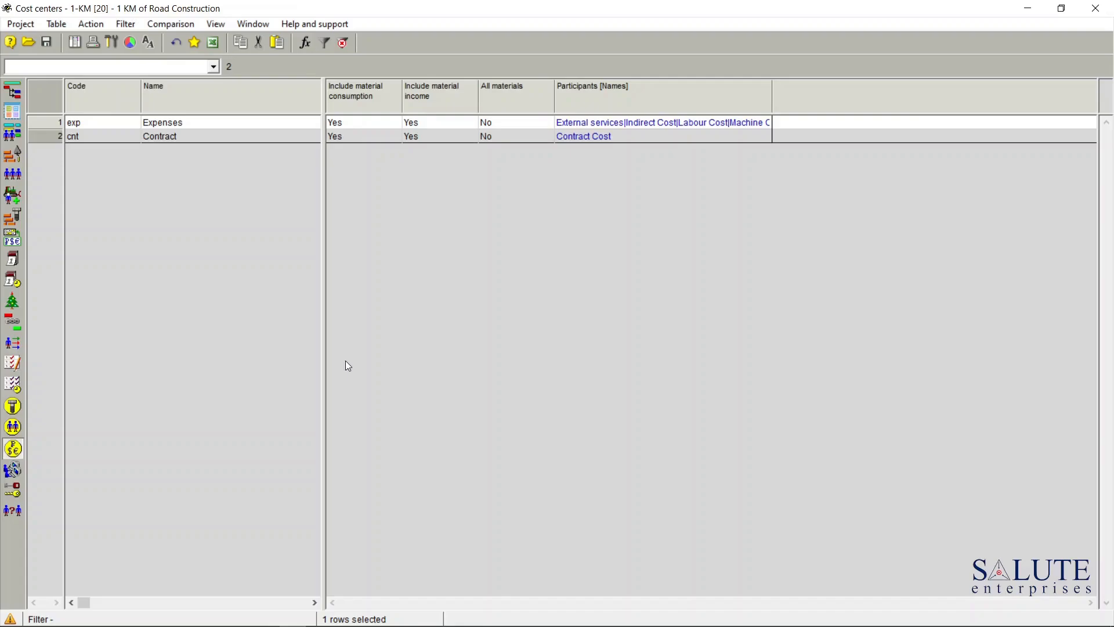
# Return to the activity Gantt and recalculate costs and materials with the current options.
pyautogui.click(16, 100)
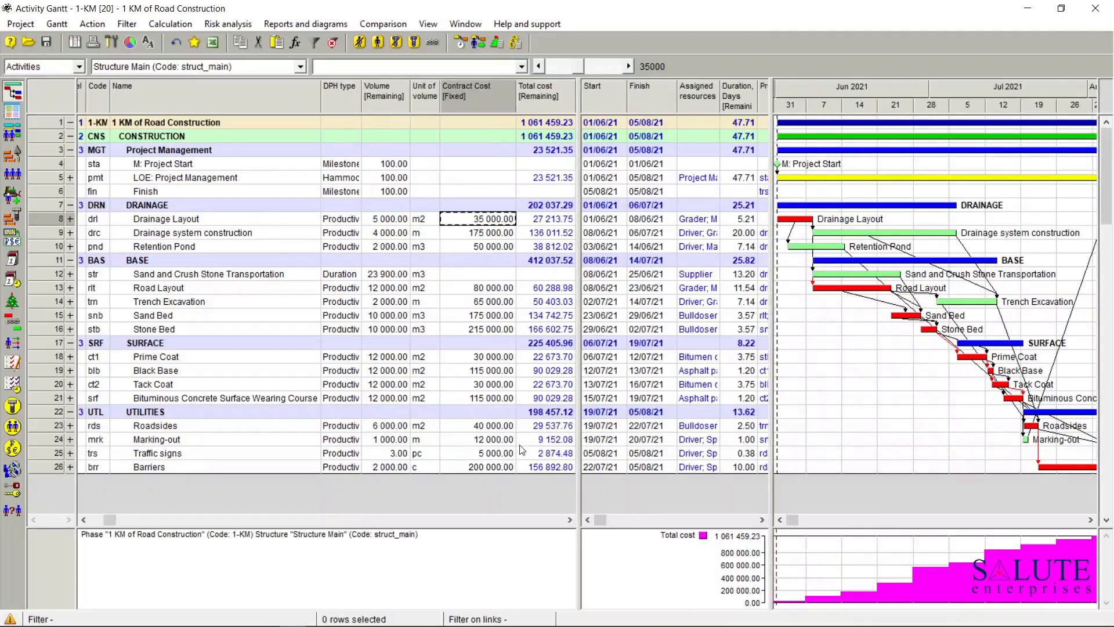
pyautogui.click(515, 43)
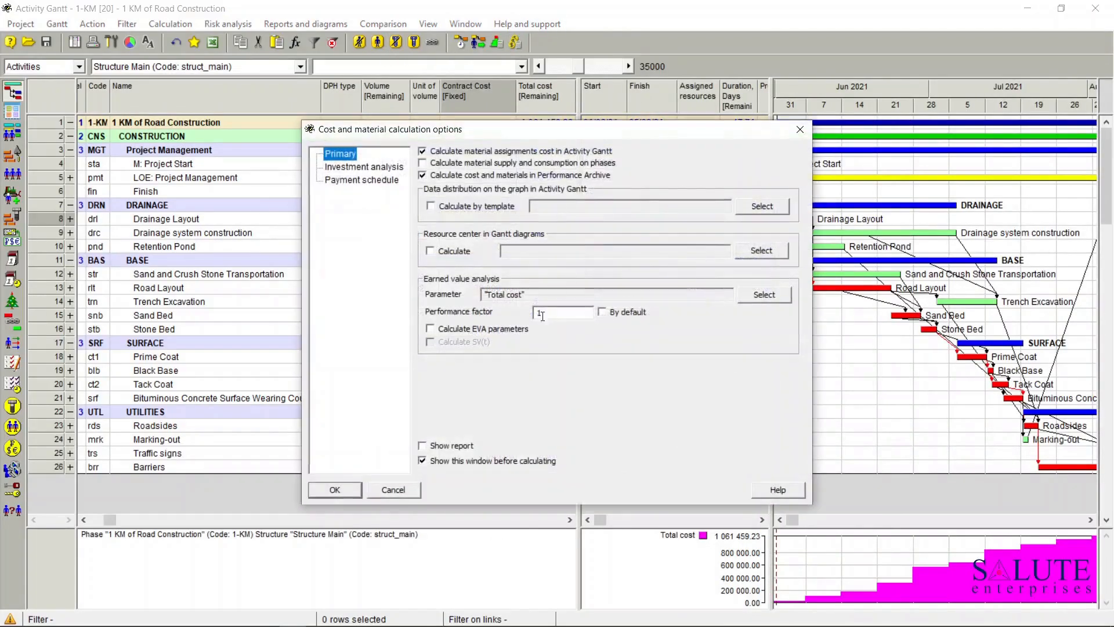
pyautogui.click(339, 492)
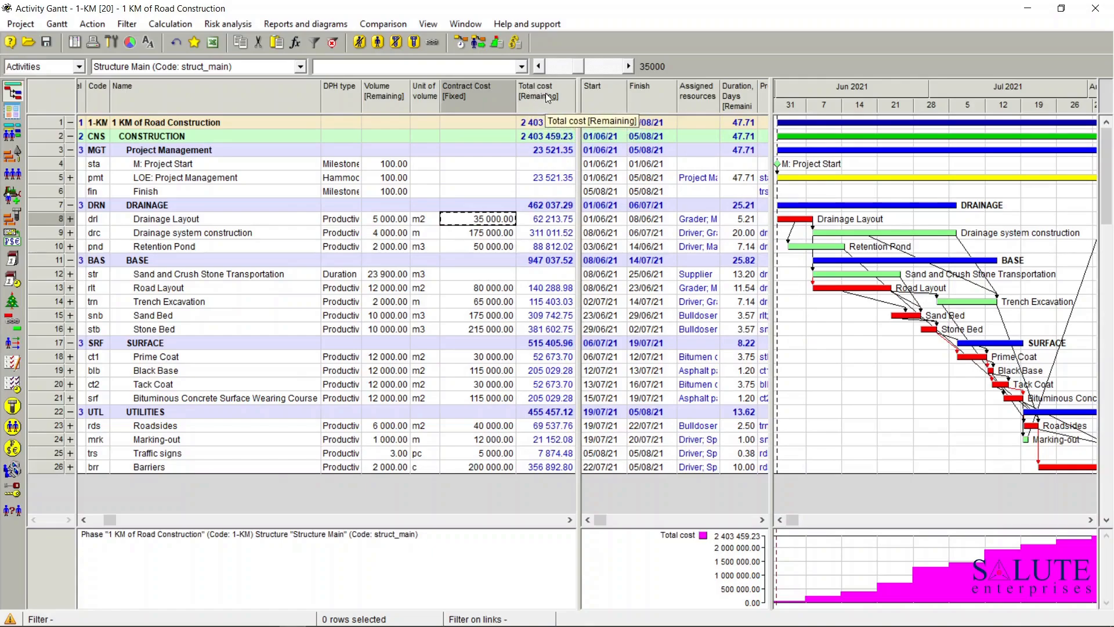
# Hide the Total cost and Contract Cost columns in the activity table.
pyautogui.moveTo(575, 99); pyautogui.dragTo(564, 103)
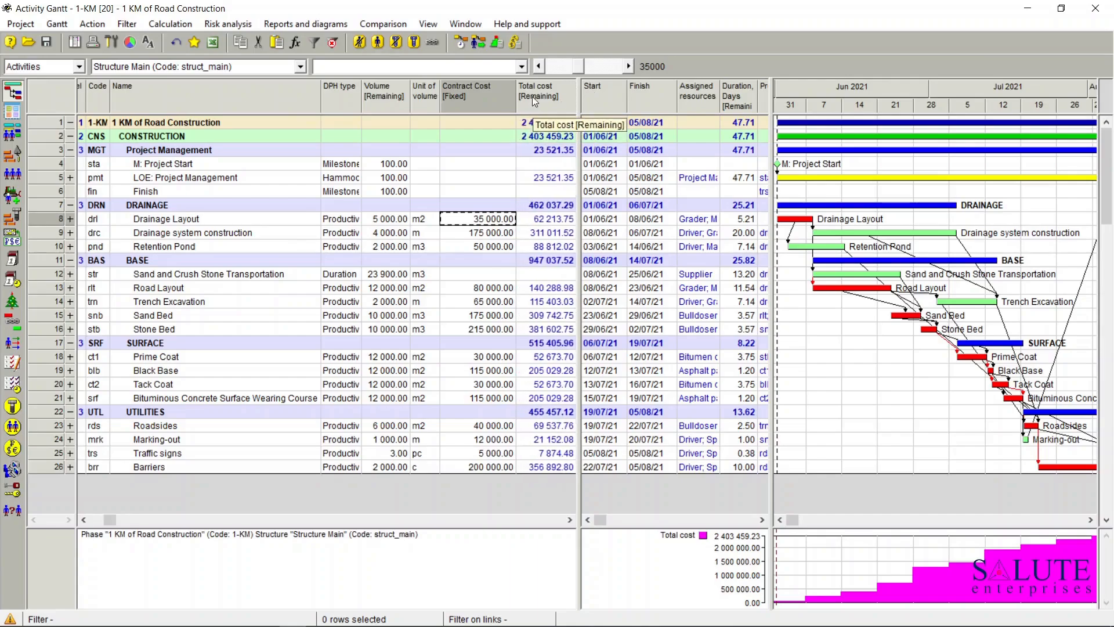
pyautogui.rightClick(531, 97)
pyautogui.click(572, 120)
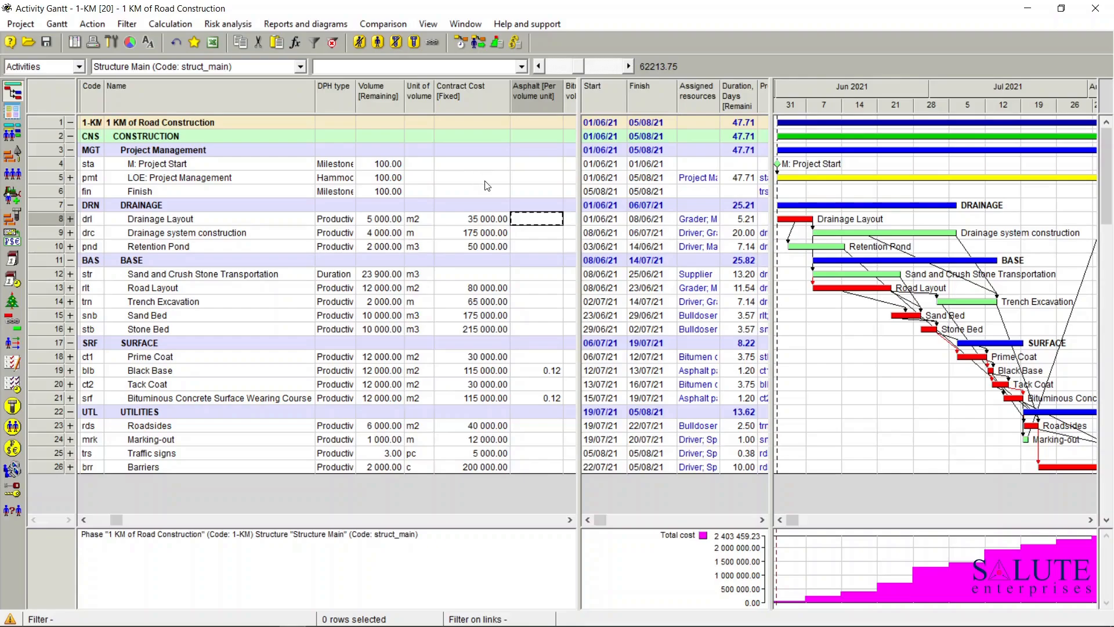
pyautogui.rightClick(473, 89)
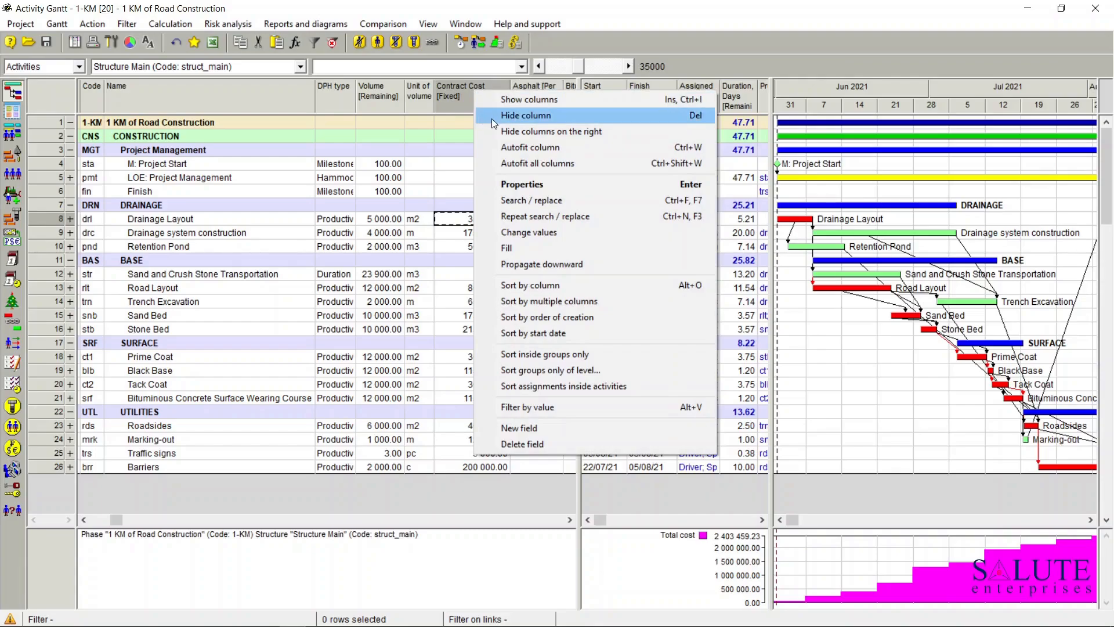
pyautogui.click(540, 116)
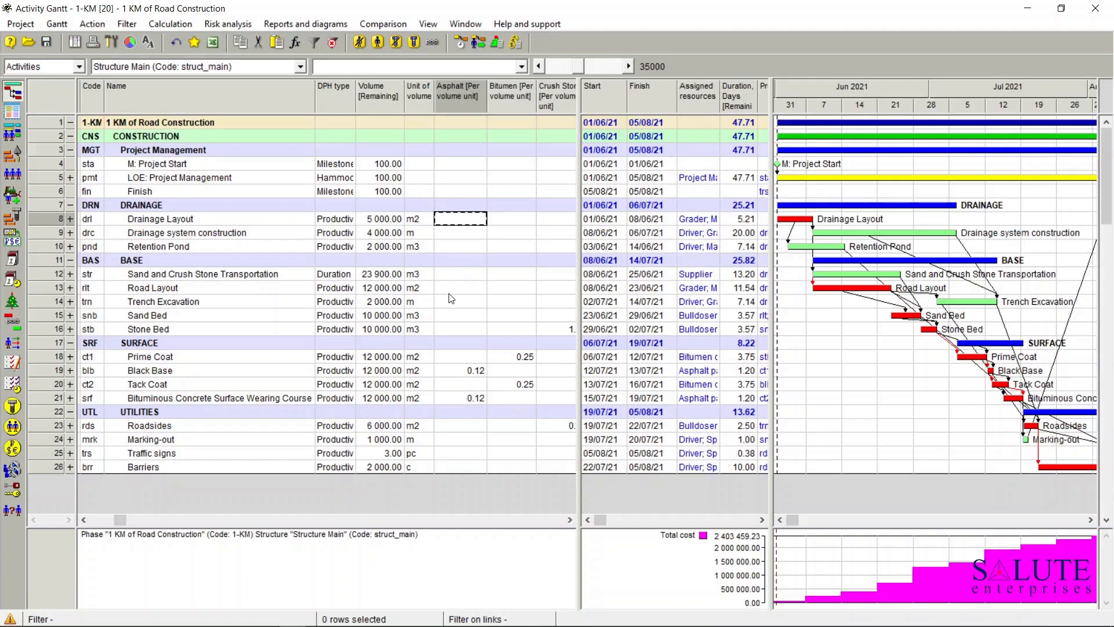
# Show the remaining values of the Contract and Expenses cost centers as table columns before Asphalt, and widen the table area to fit them.
pyautogui.rightClick(467, 94)
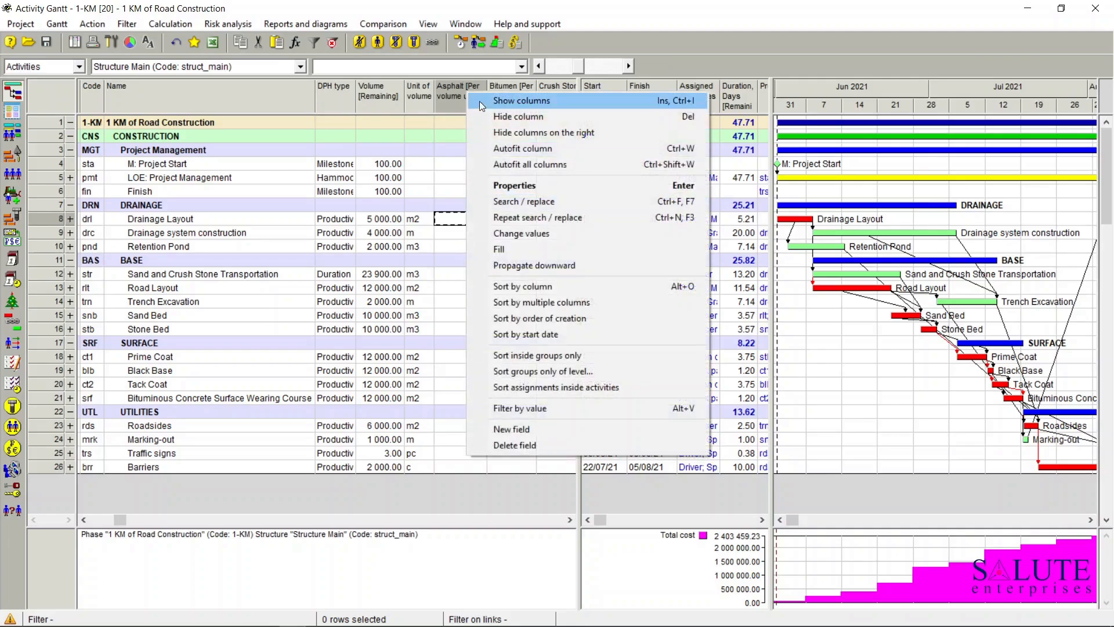
pyautogui.click(535, 103)
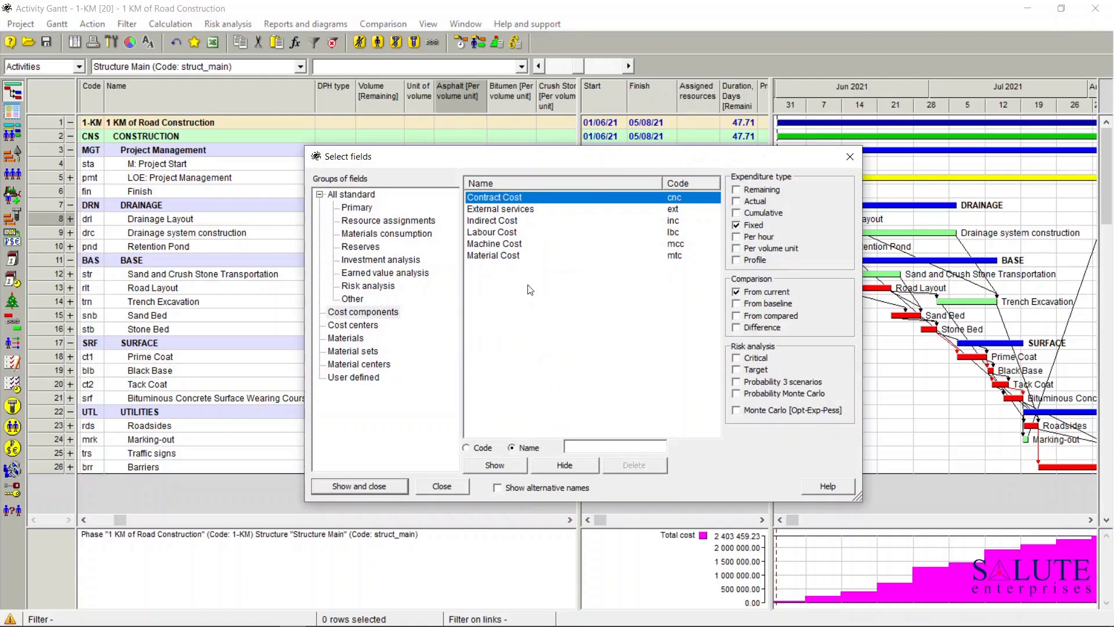
pyautogui.click(388, 318)
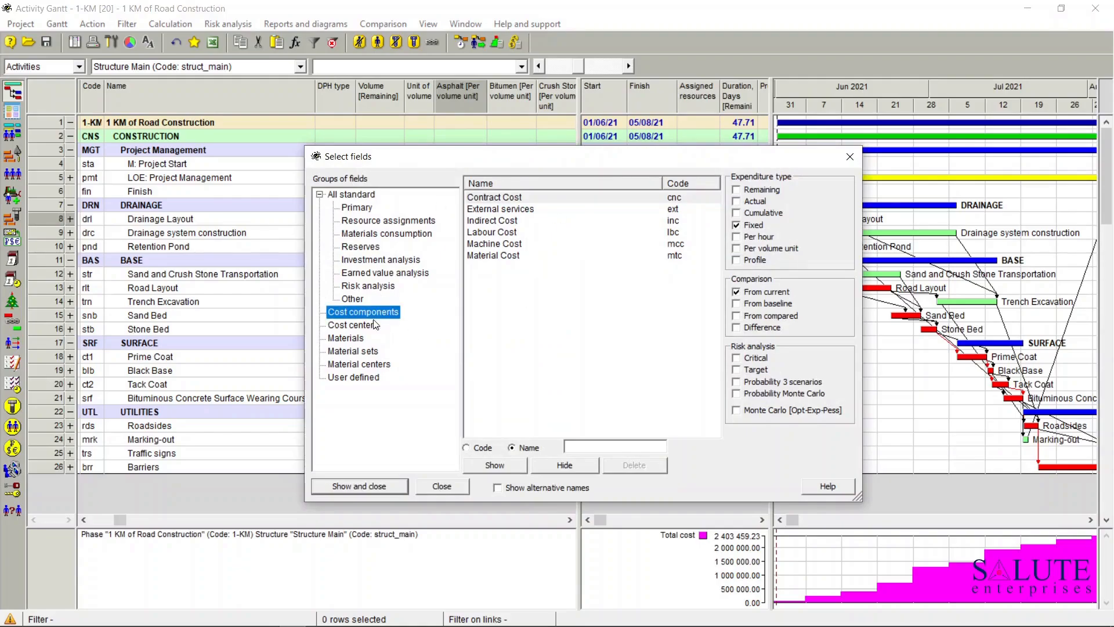
pyautogui.click(372, 326)
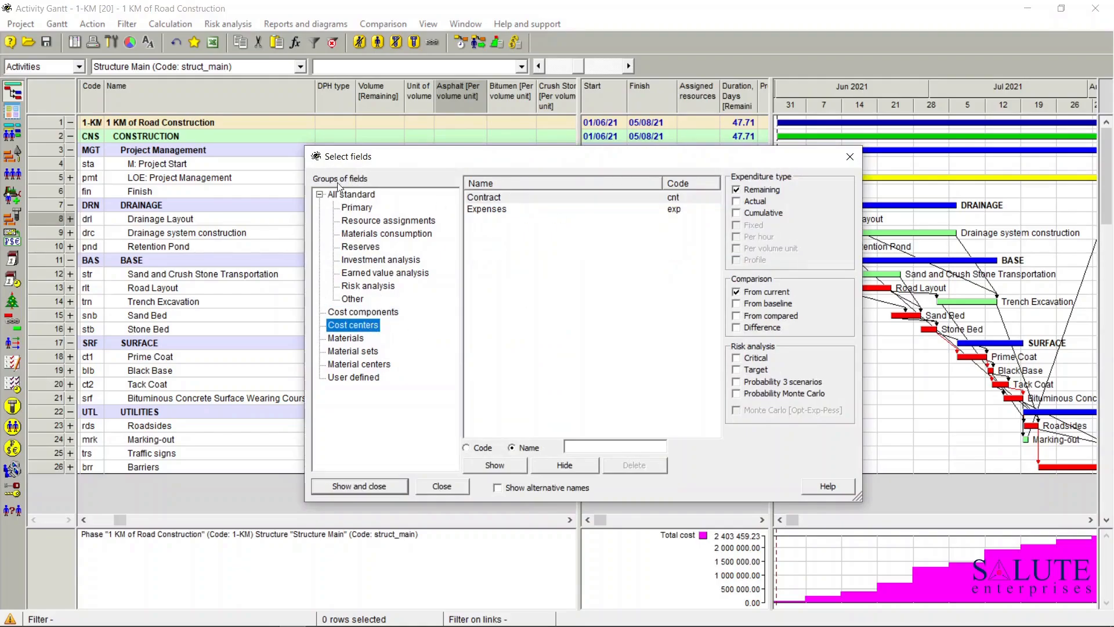
pyautogui.click(502, 198)
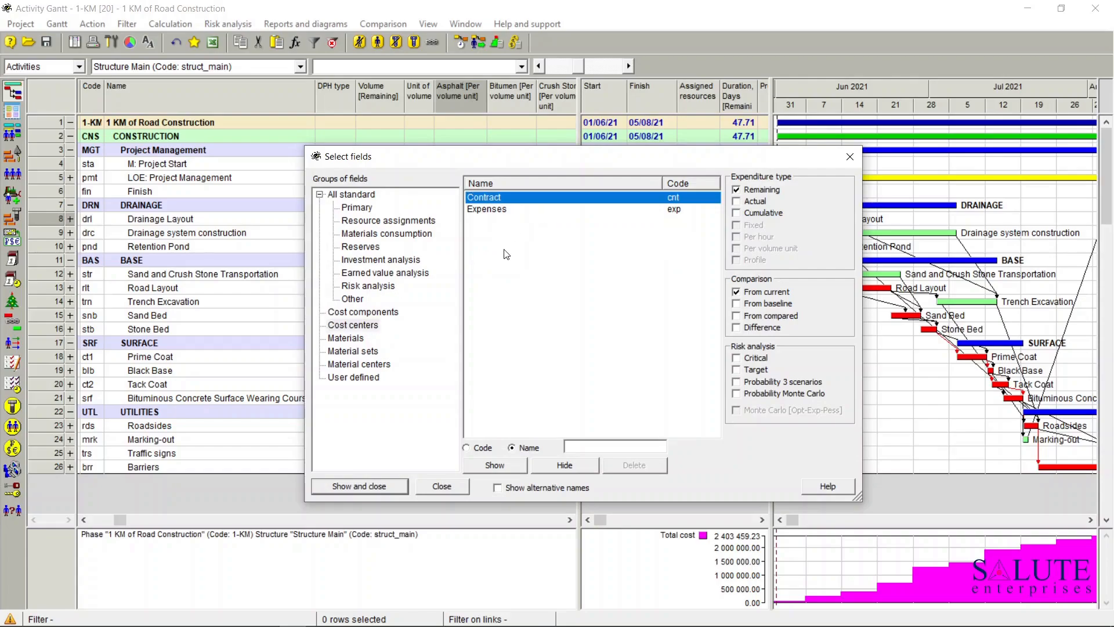
pyautogui.keyDown('shift'); pyautogui.click(503, 210); pyautogui.keyUp('shift')
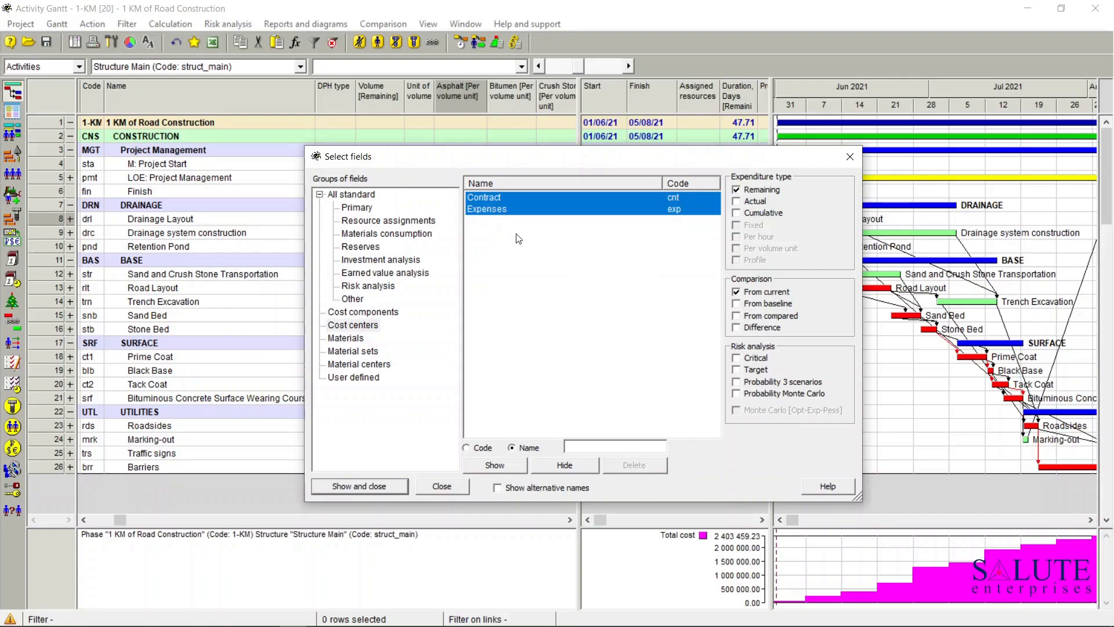
pyautogui.click(358, 488)
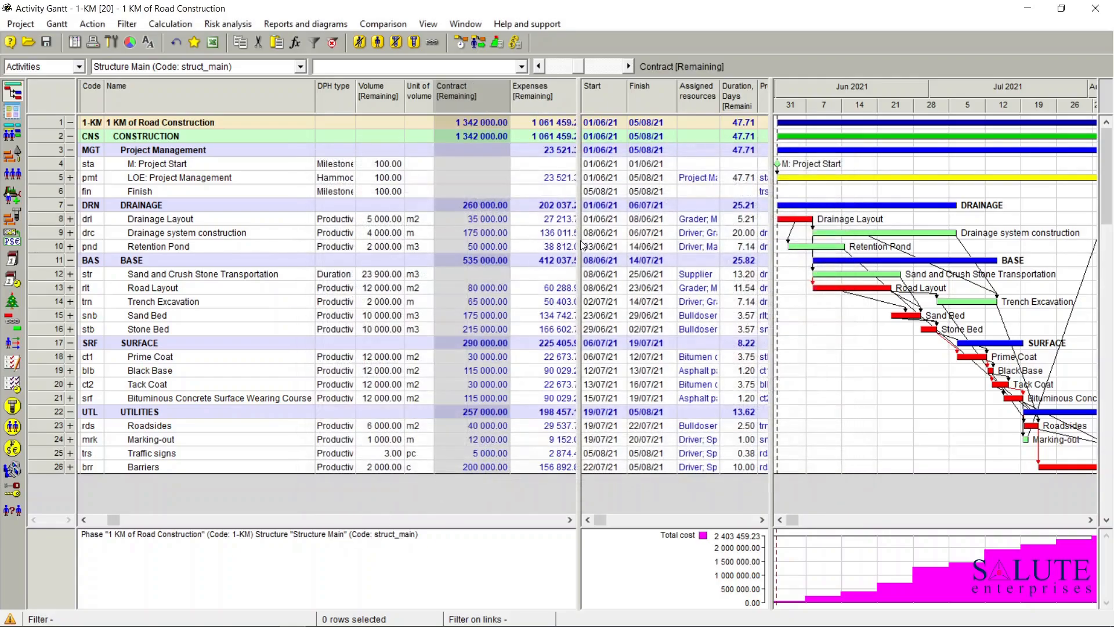
pyautogui.moveTo(579, 238); pyautogui.dragTo(666, 238)
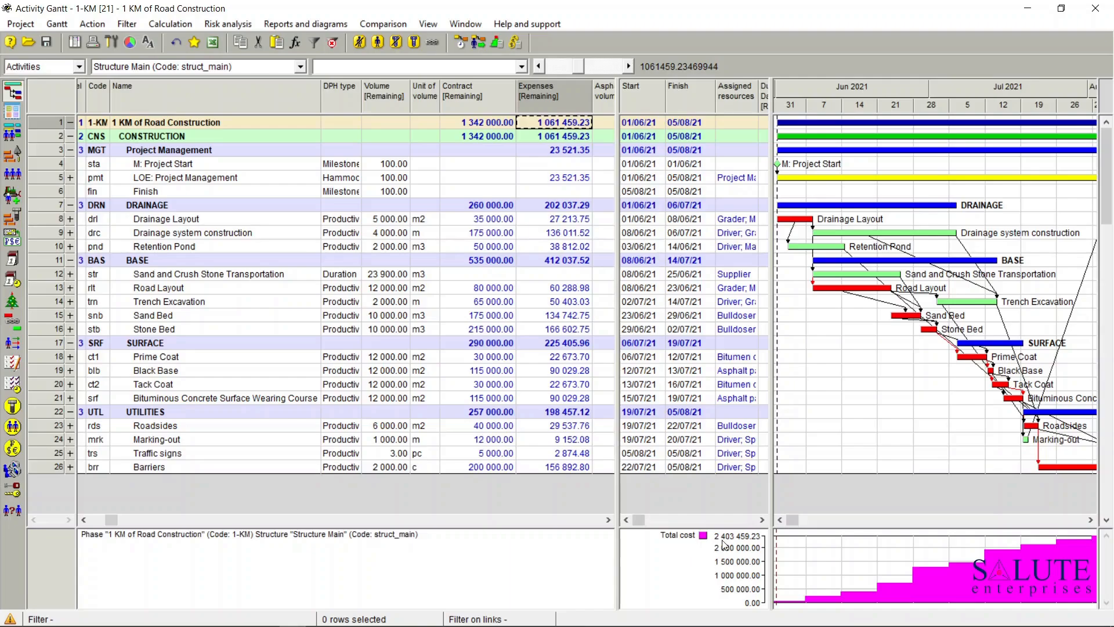
# Replace the Total cost parameter of the project's cost diagram with the Contract and Expenses cost centers.
pyautogui.rightClick(566, 558)
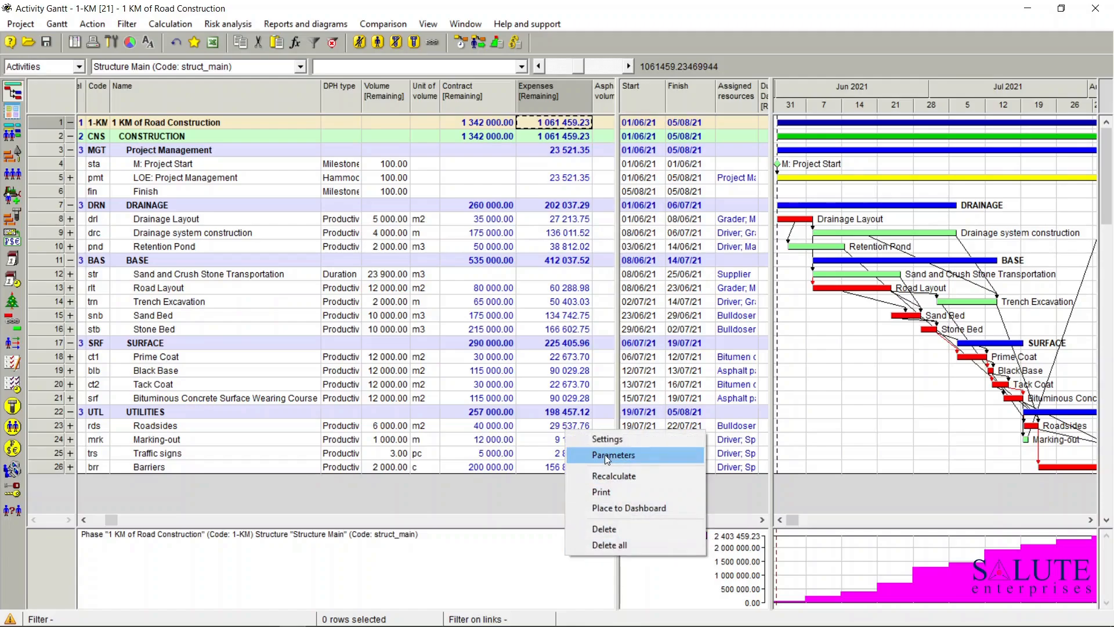
pyautogui.click(641, 456)
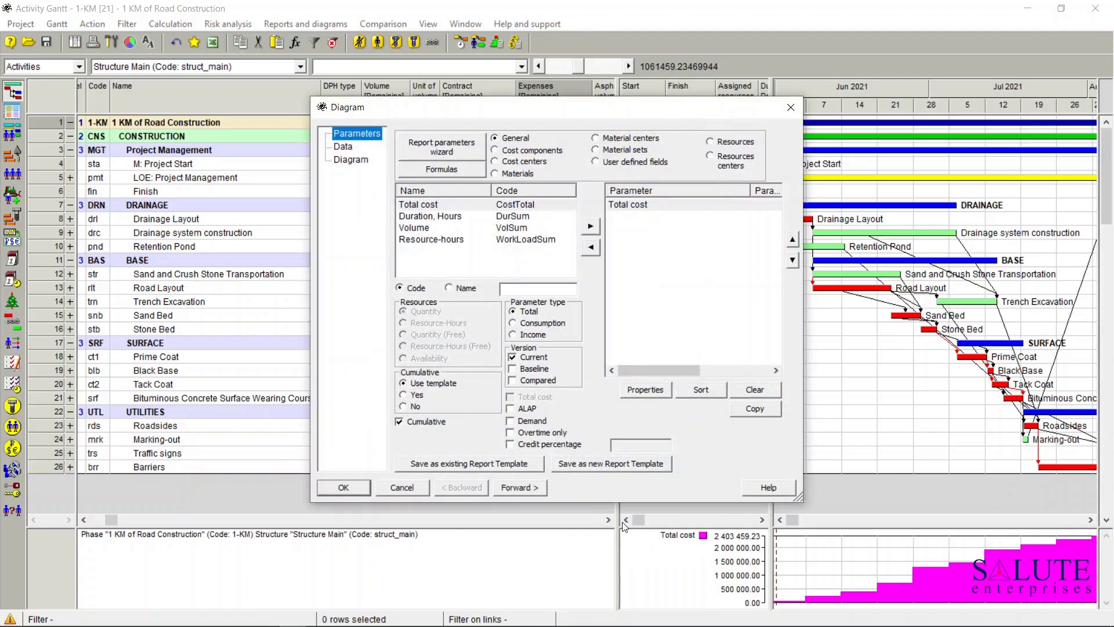
pyautogui.click(637, 207)
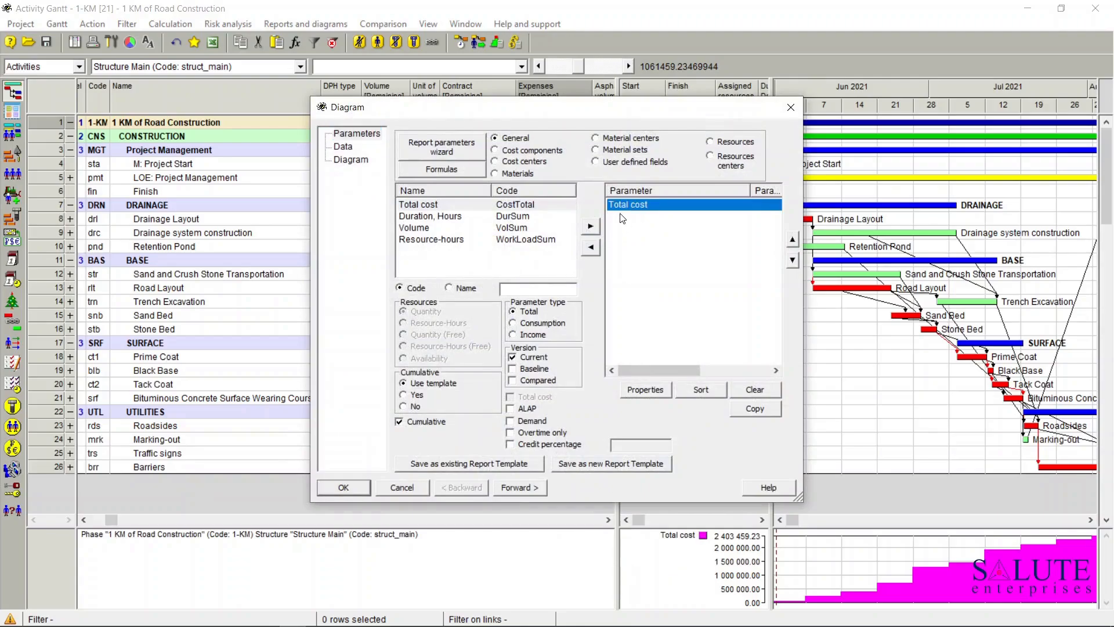
pyautogui.click(590, 248)
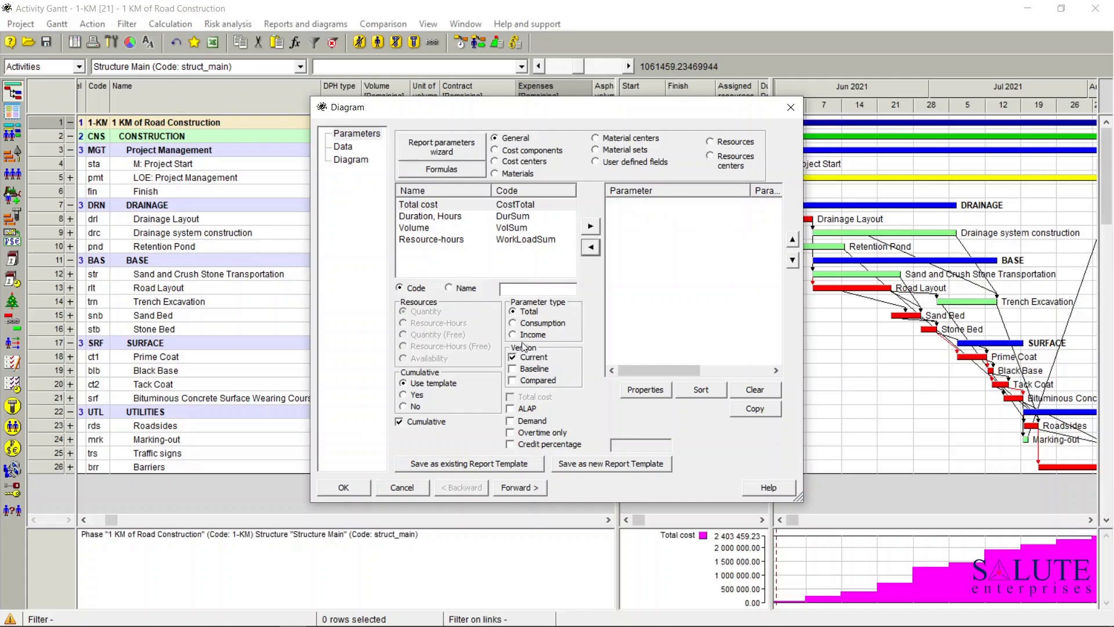
pyautogui.click(511, 167)
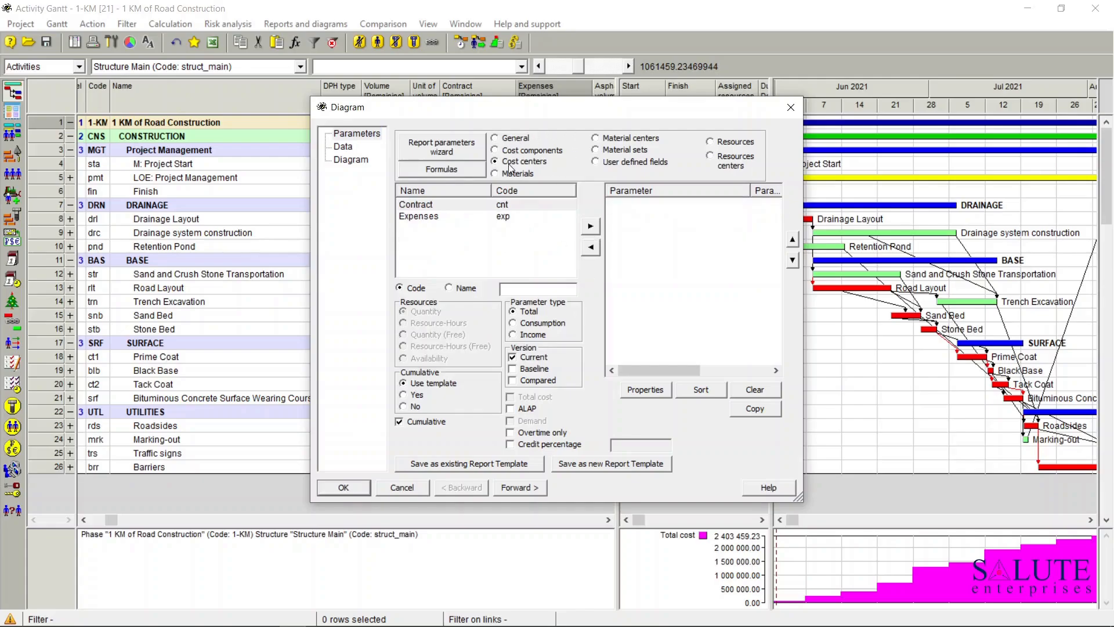
pyautogui.click(424, 206)
pyautogui.keyDown('ctrl'); pyautogui.click(430, 219); pyautogui.keyUp('ctrl')
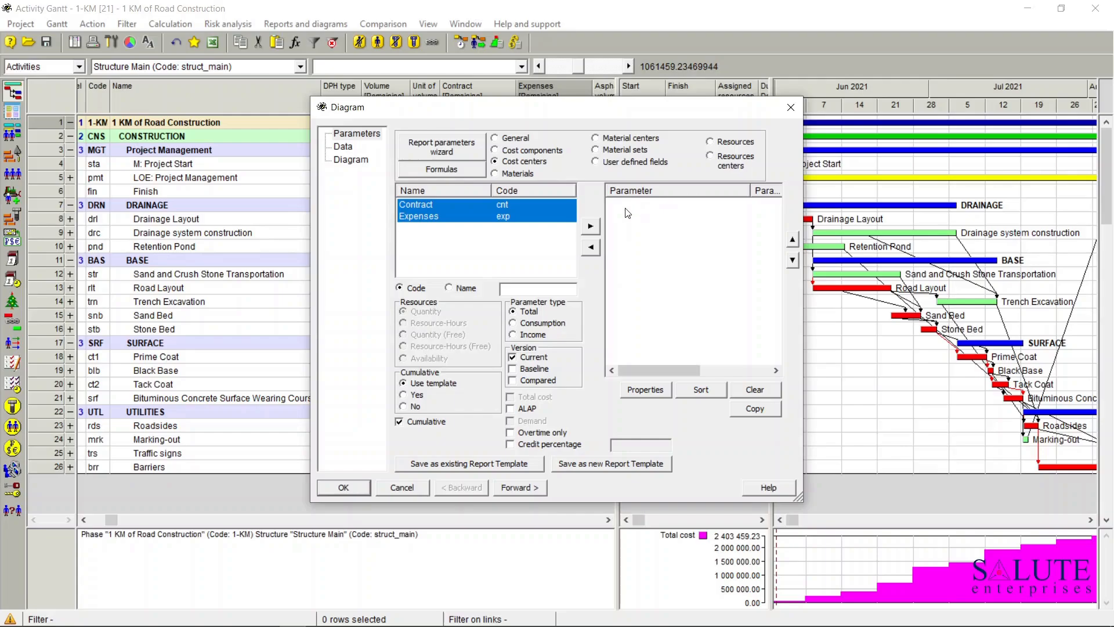
pyautogui.click(596, 224)
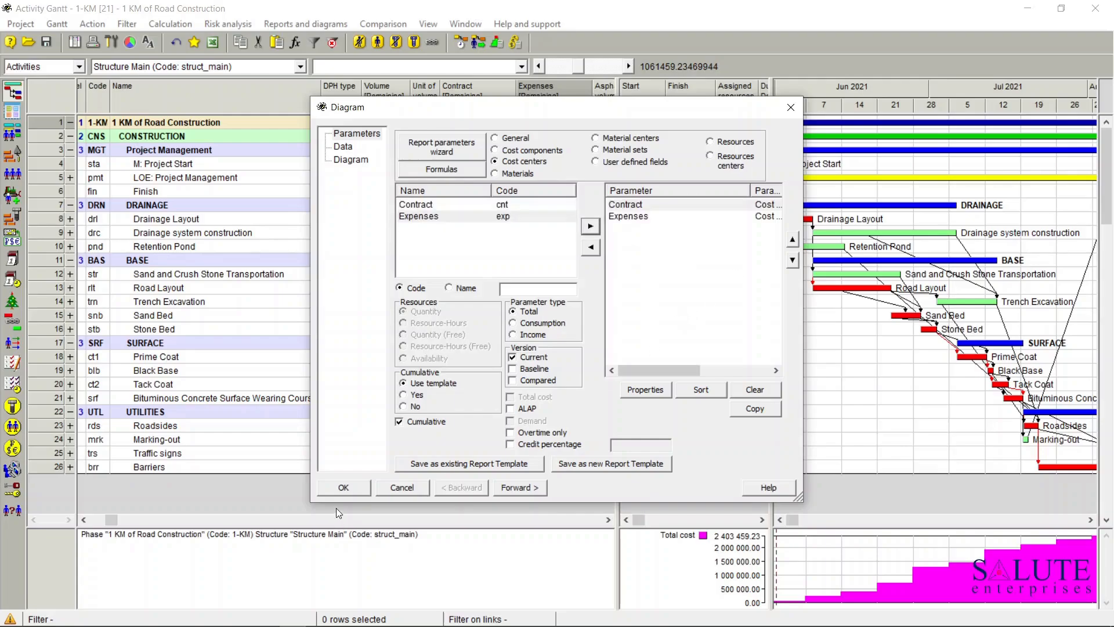
pyautogui.click(349, 489)
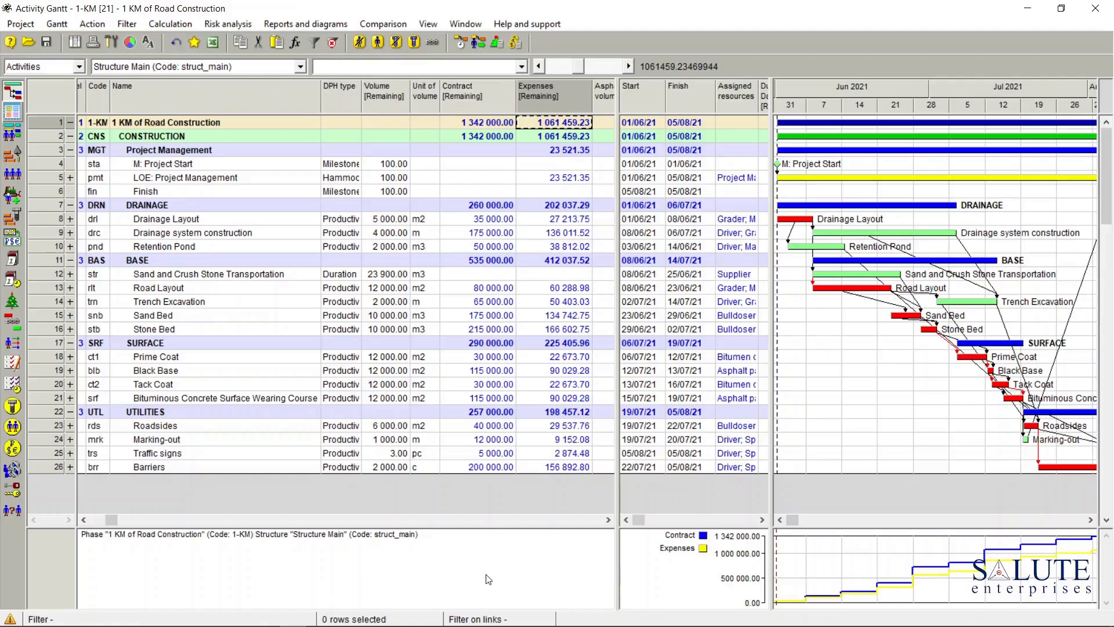
# Change the Expenses graph's color for values greater than 0 to bright green in the diagram settings.
pyautogui.rightClick(565, 560)
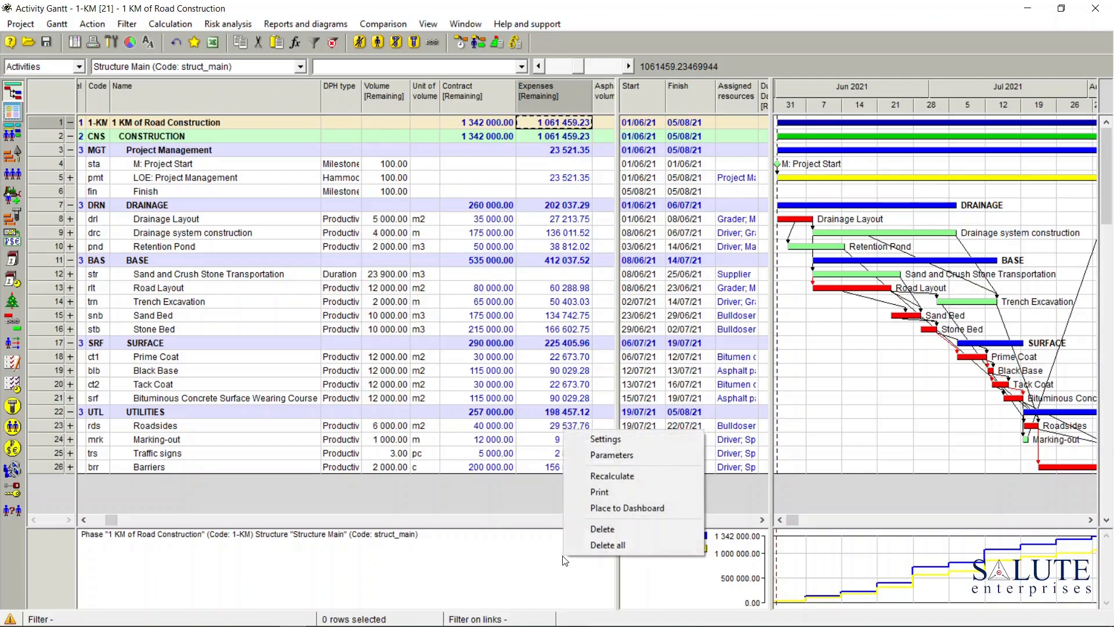
pyautogui.click(622, 440)
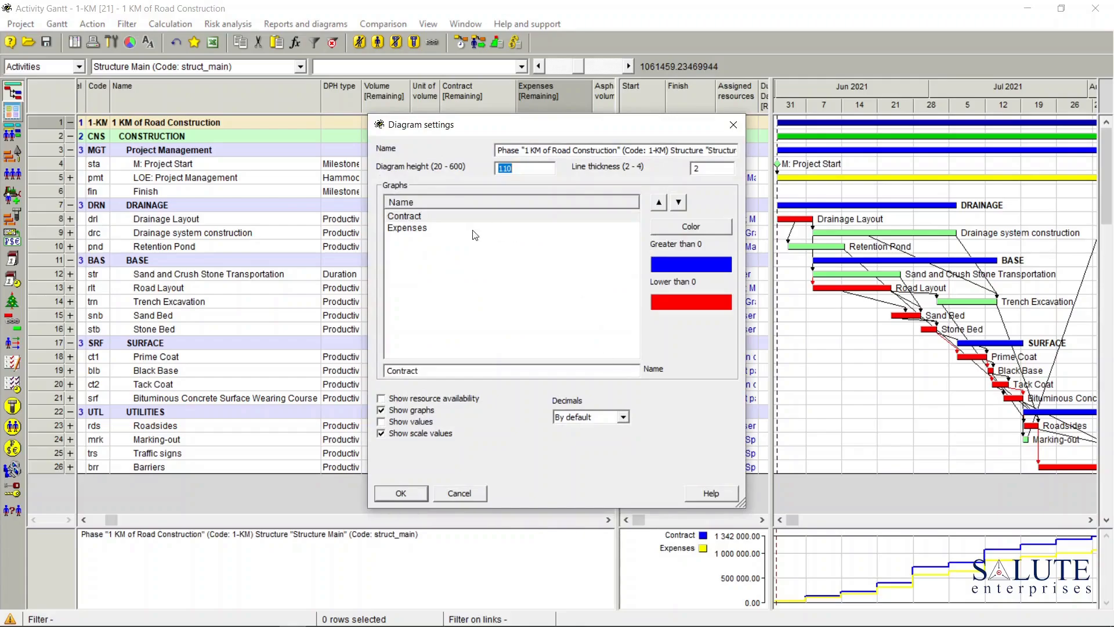
pyautogui.click(422, 231)
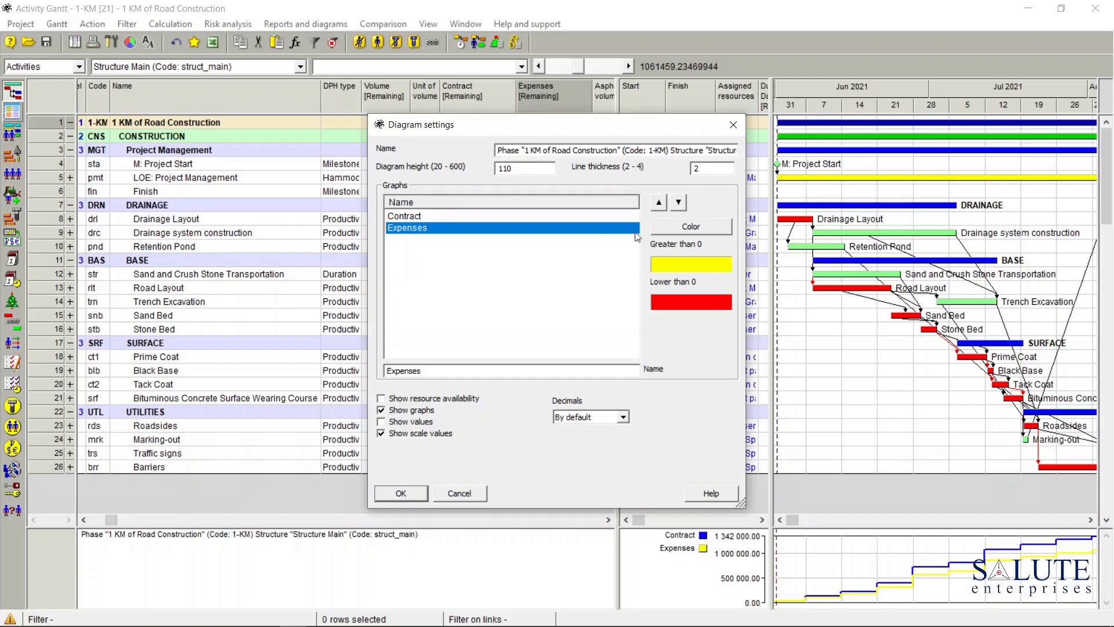
pyautogui.click(705, 228)
pyautogui.click(671, 335)
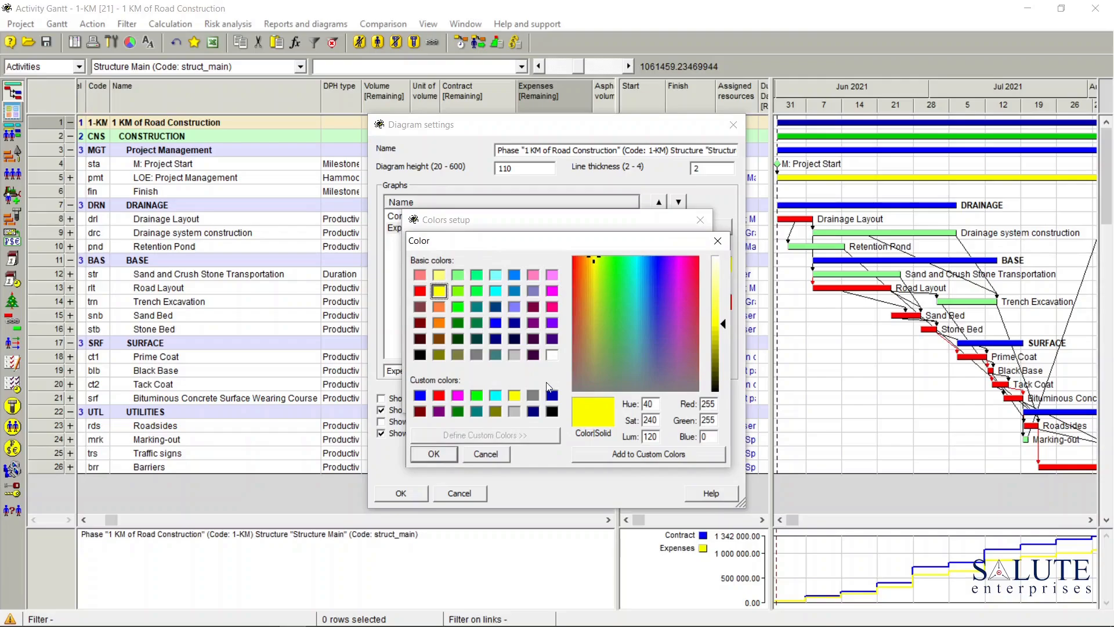
pyautogui.click(458, 307)
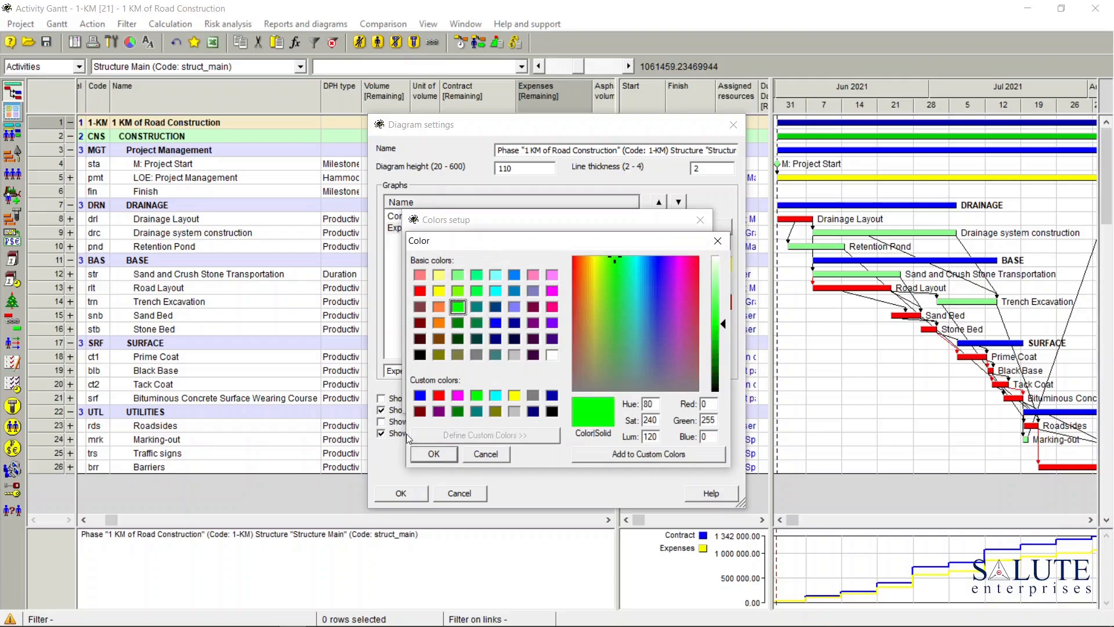
pyautogui.click(434, 453)
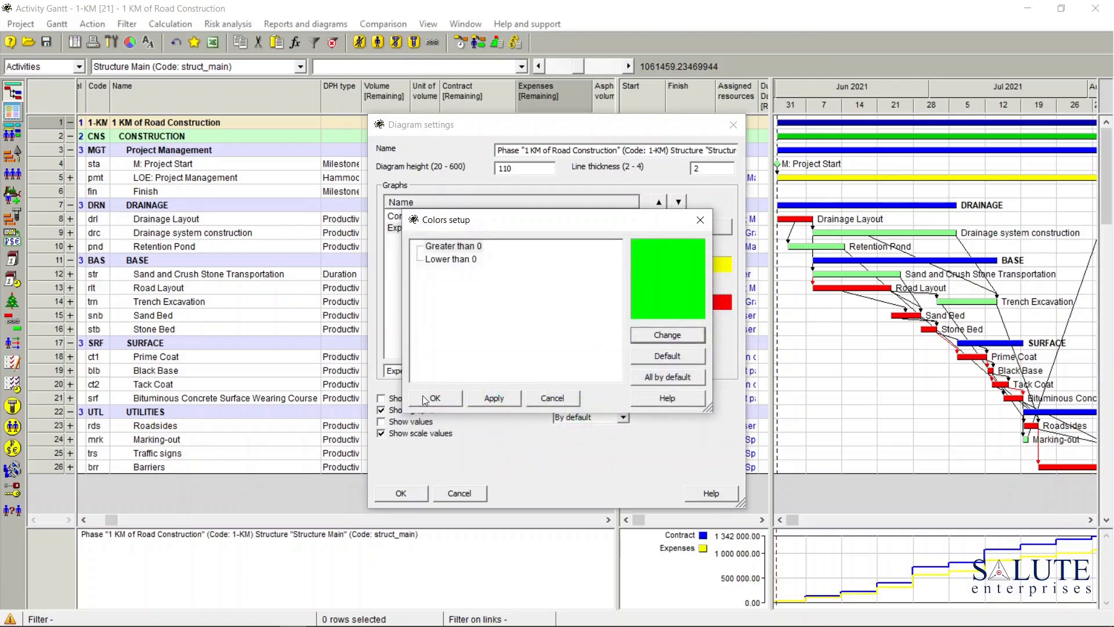
pyautogui.click(447, 400)
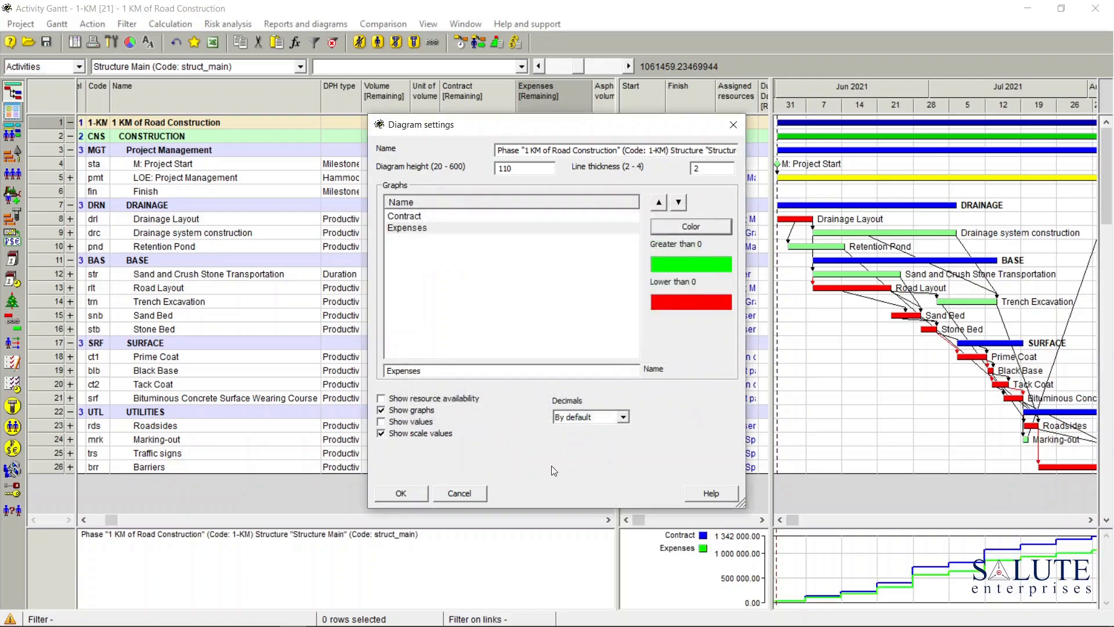
pyautogui.click(401, 494)
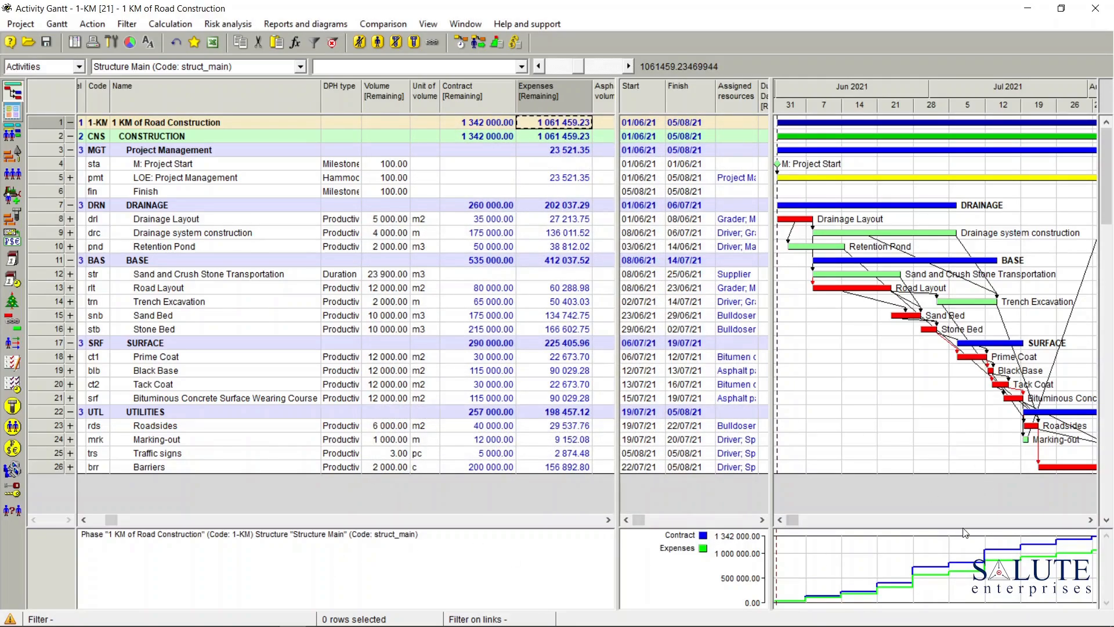
pyautogui.click(542, 344)
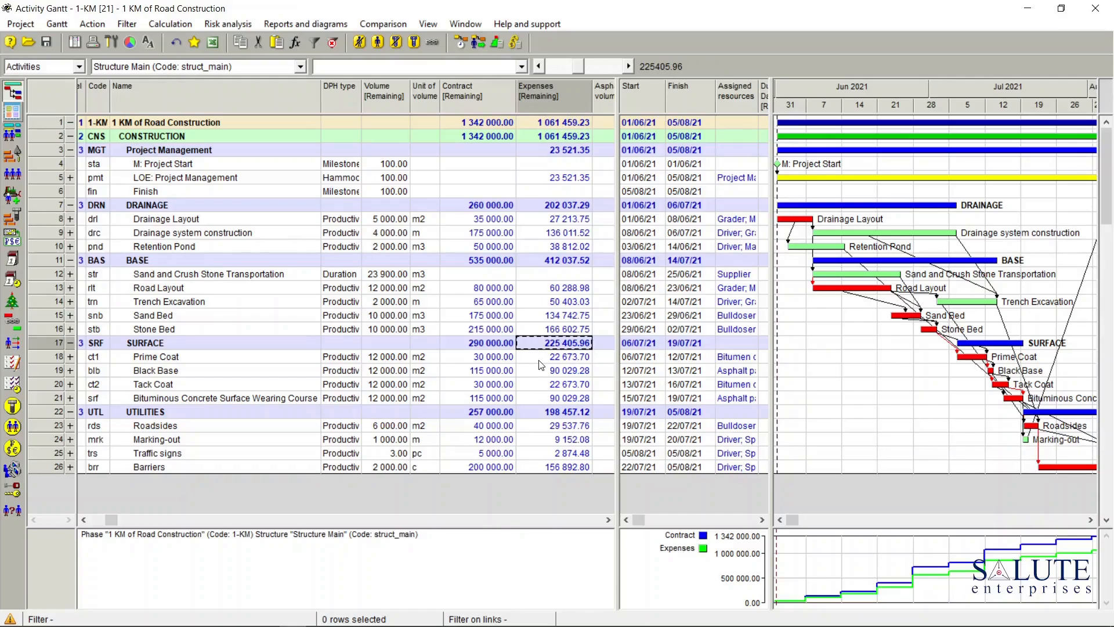